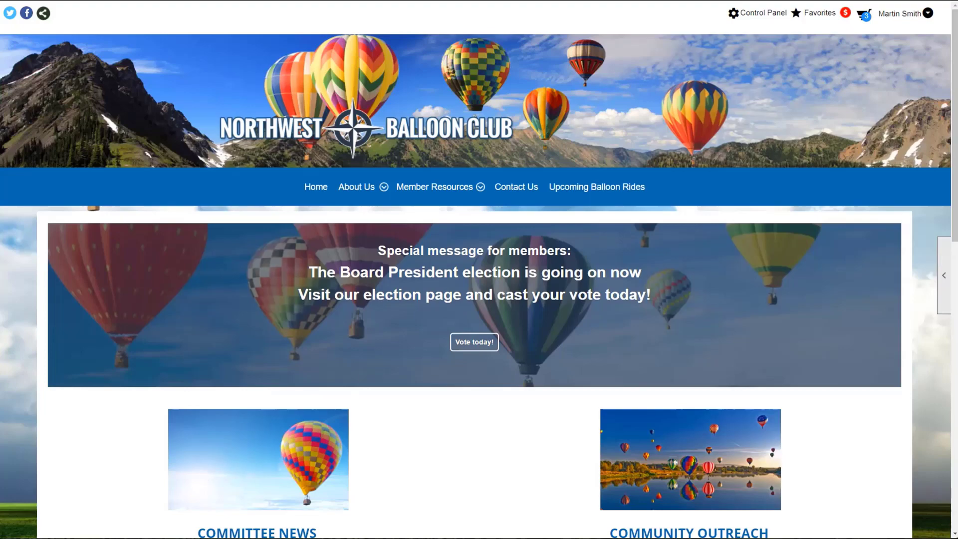
# From the Control Panel's People setup, open Member Attachments to list the nine attachment types
pyautogui.click(760, 14)
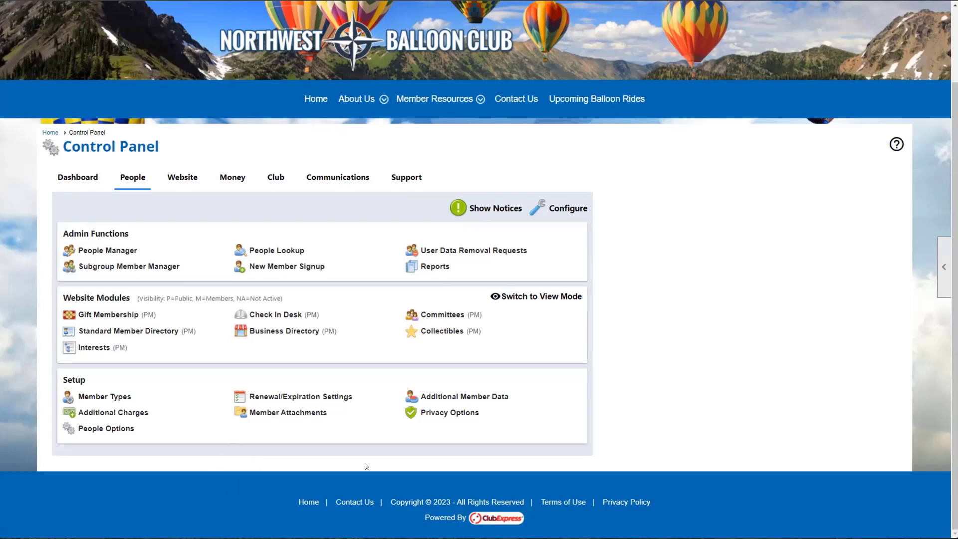
pyautogui.click(288, 413)
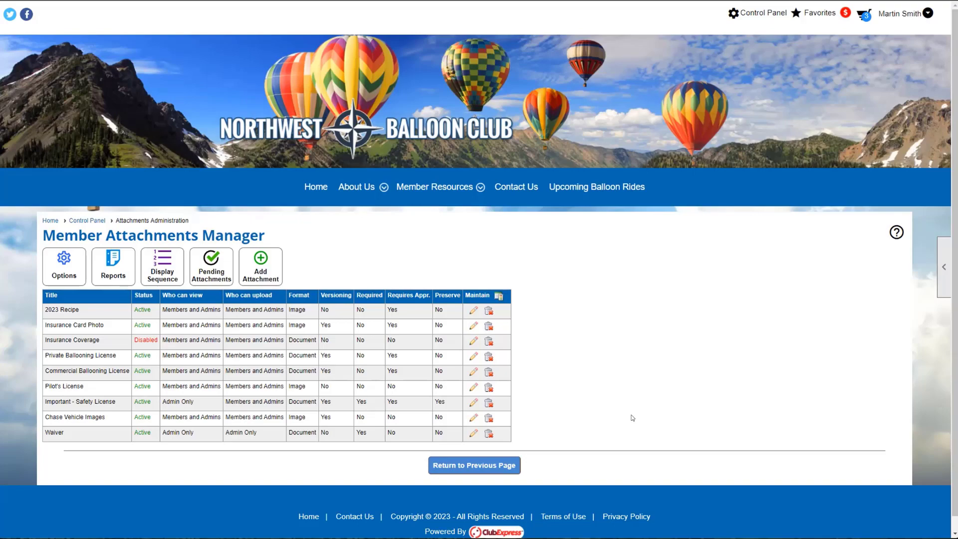
# View the Member Attachments Options, with profile link enabled and keywords Attachment and Attachments
pyautogui.click(49, 265)
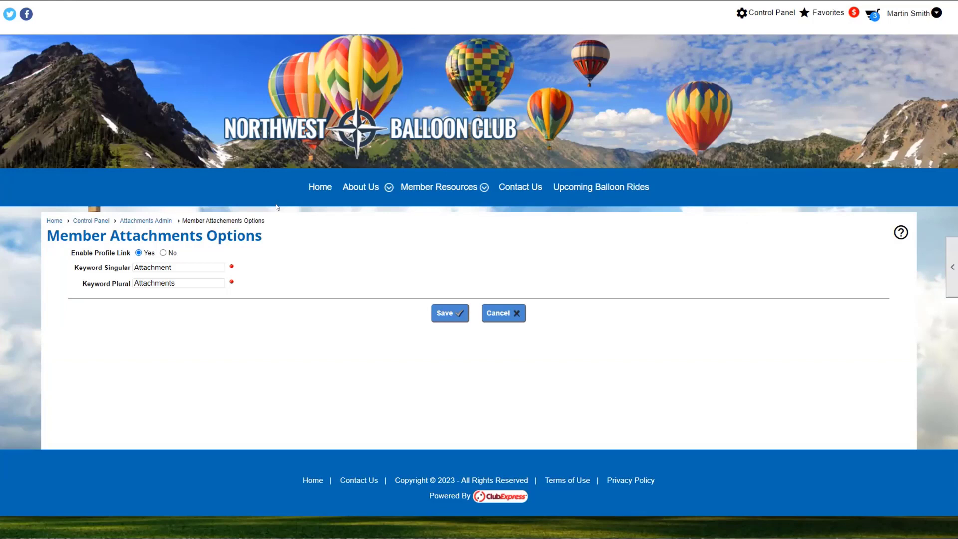
# Go back to the Member Attachments Manager via the Attachments Admin breadcrumb without changing options
pyautogui.click(154, 221)
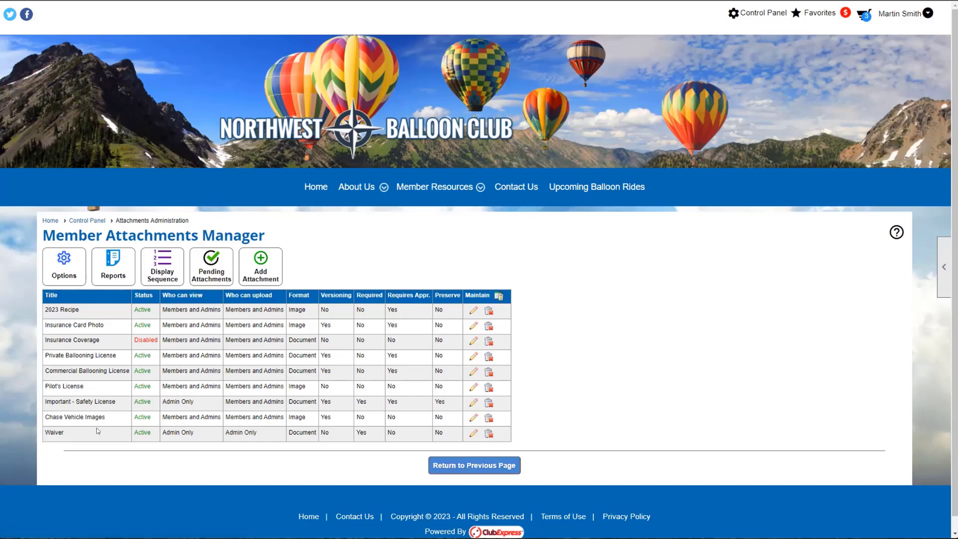
# Add an attachment titled 'New Training Attachment' described as 'Description of the attachment'
pyautogui.click(270, 272)
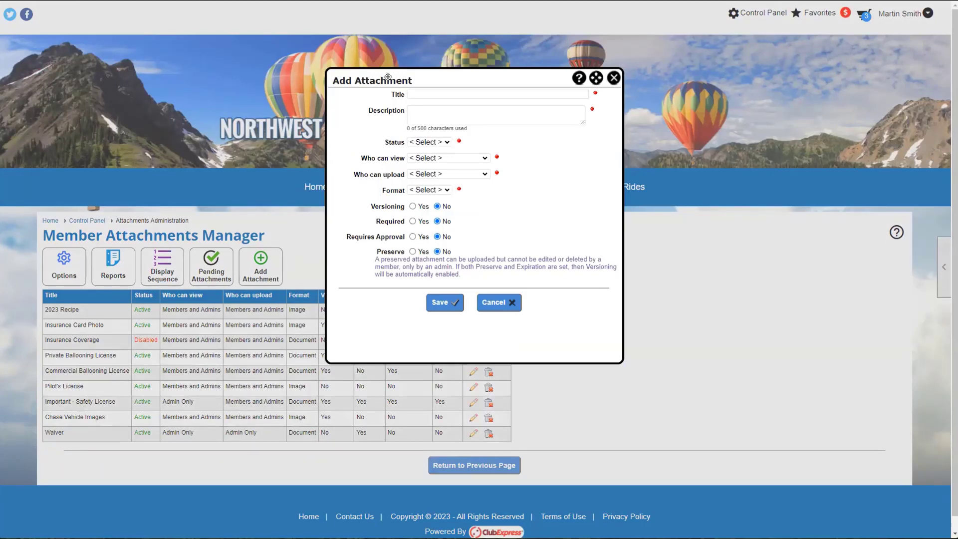
pyautogui.click(415, 91)
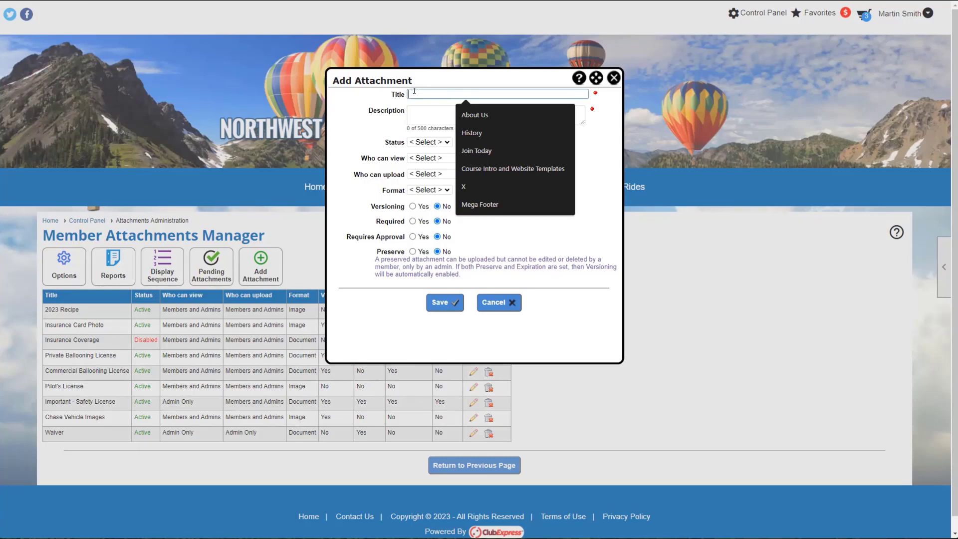
pyautogui.write('New Training Attachment')
pyautogui.click(459, 114)
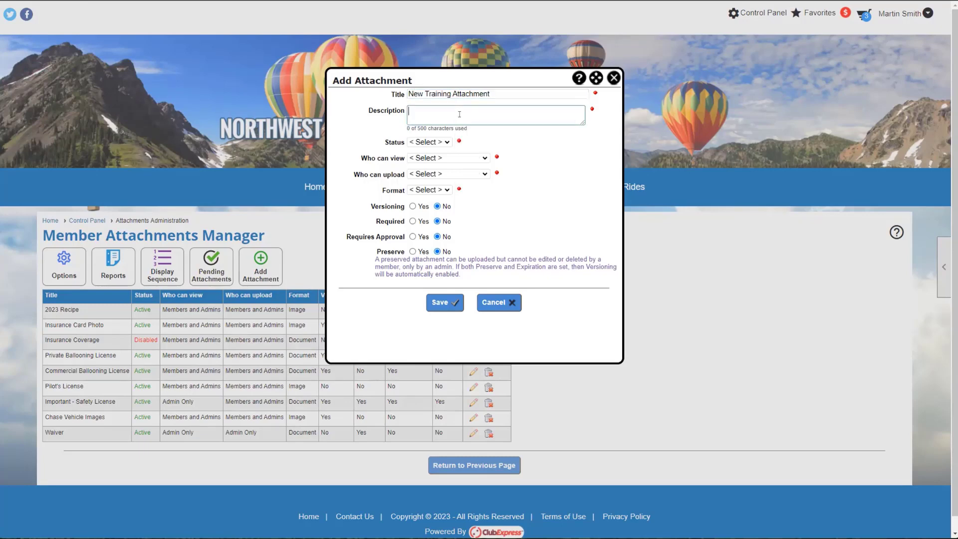
pyautogui.write('Description of the attachment')
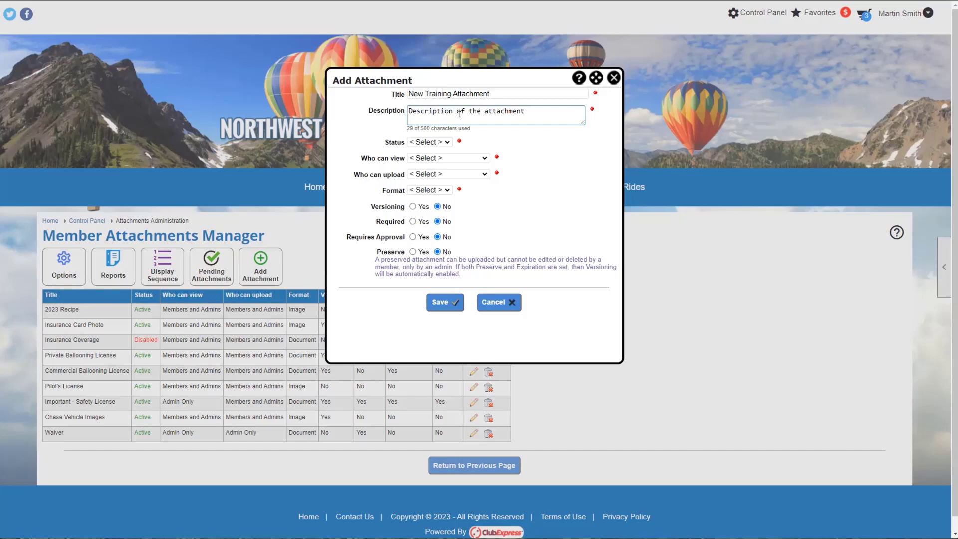
pyautogui.click(423, 143)
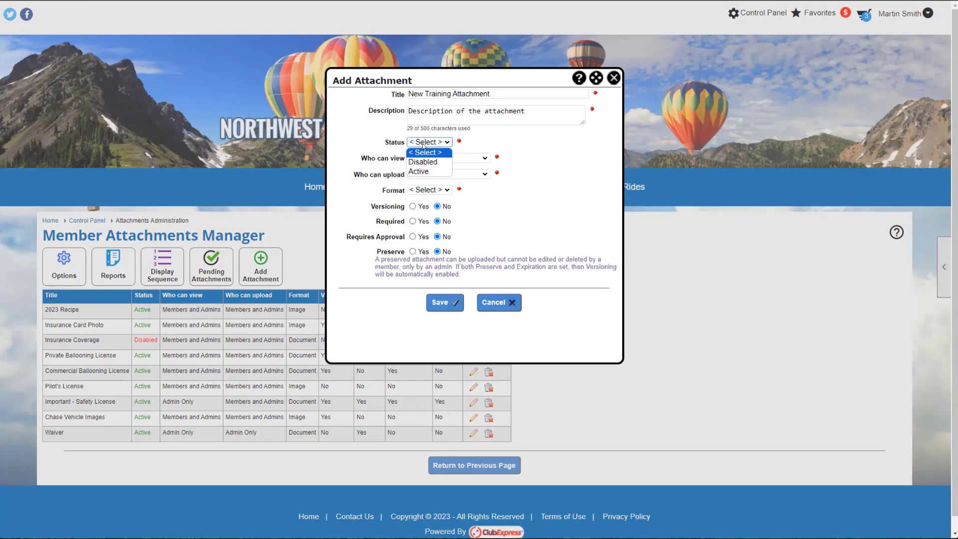
# Set status to Active and let Members and Admins both view and upload the attachment
pyautogui.click(422, 171)
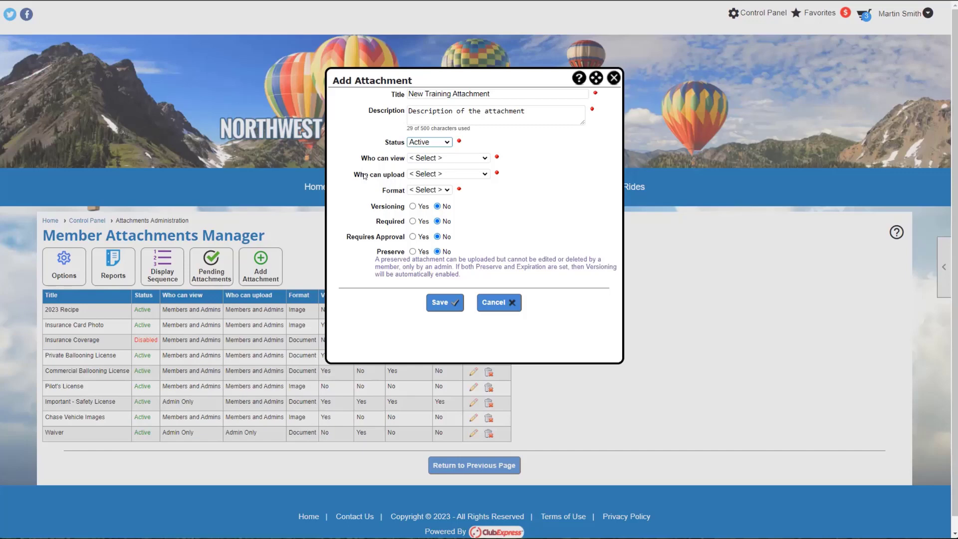
pyautogui.click(448, 159)
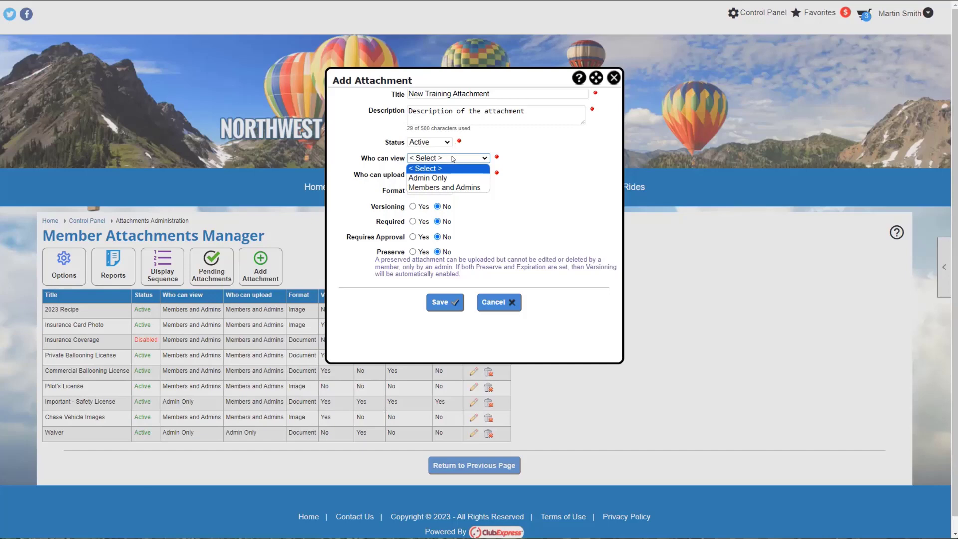
pyautogui.click(463, 187)
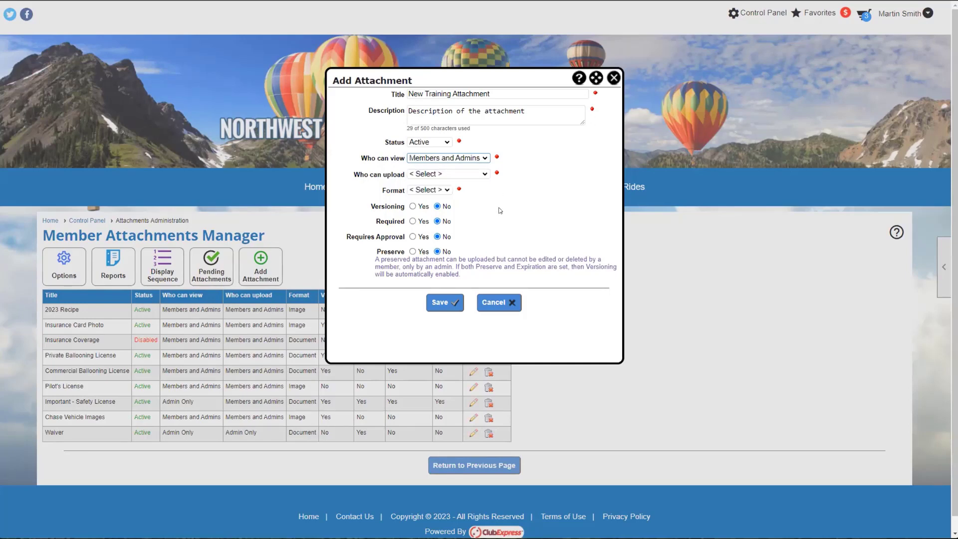
pyautogui.click(454, 175)
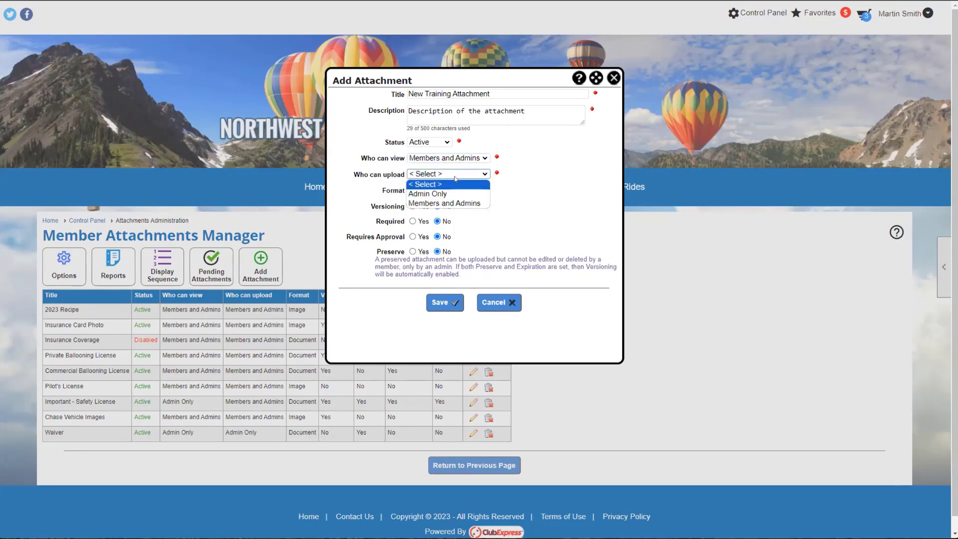
pyautogui.click(465, 203)
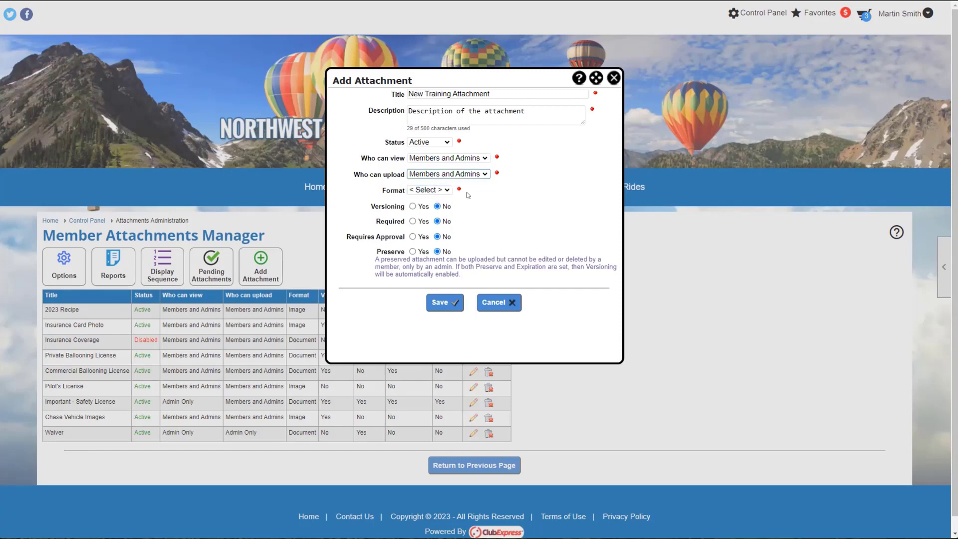
pyautogui.click(472, 160)
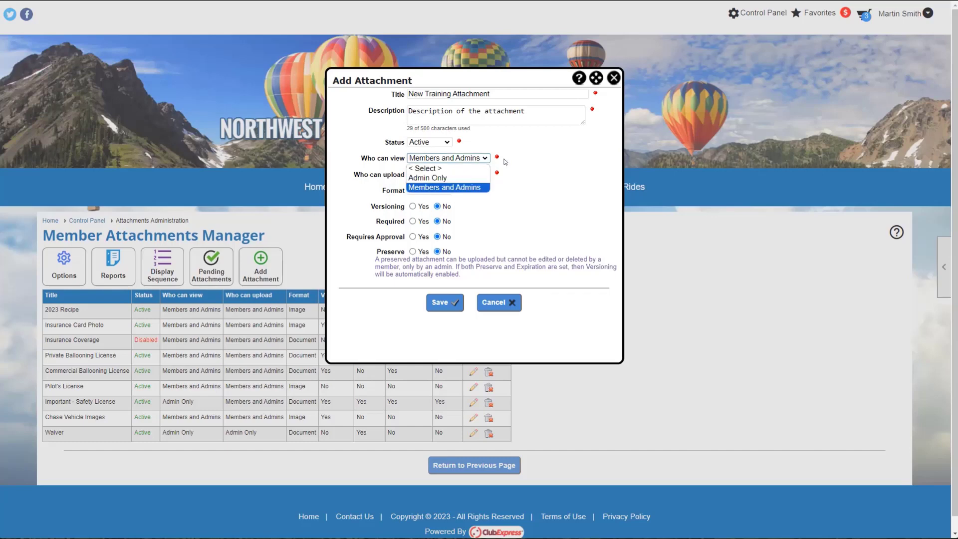
pyautogui.click(441, 187)
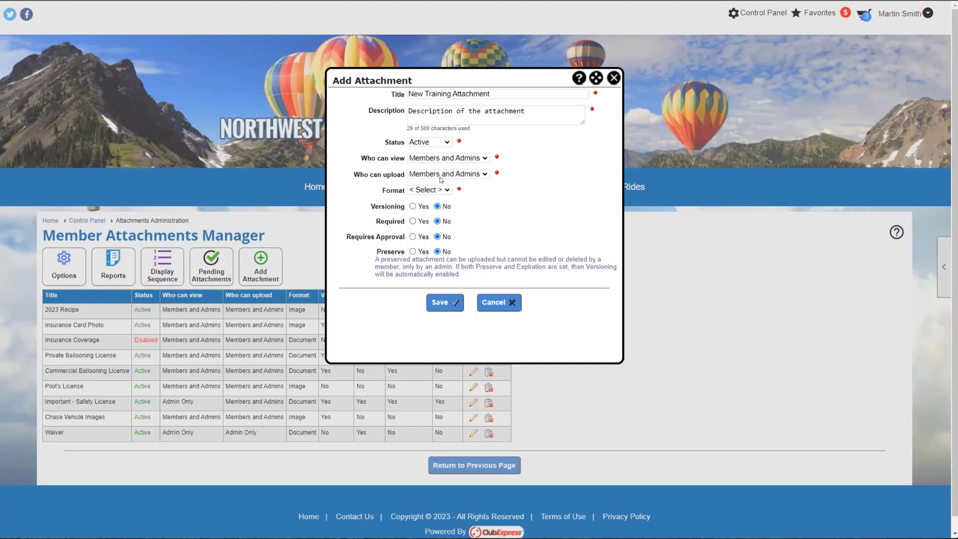
# Choose Document as the New Training Attachment's format
pyautogui.click(438, 191)
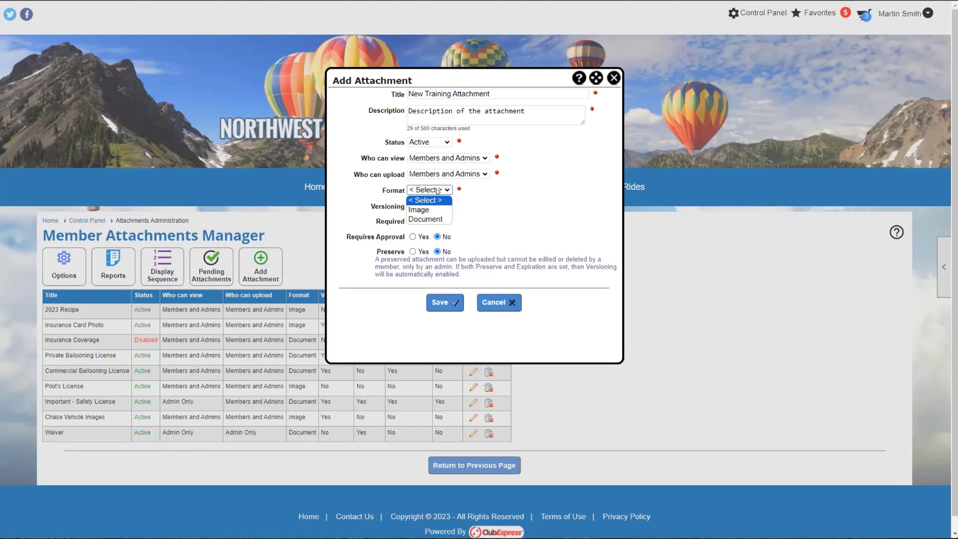
pyautogui.click(437, 220)
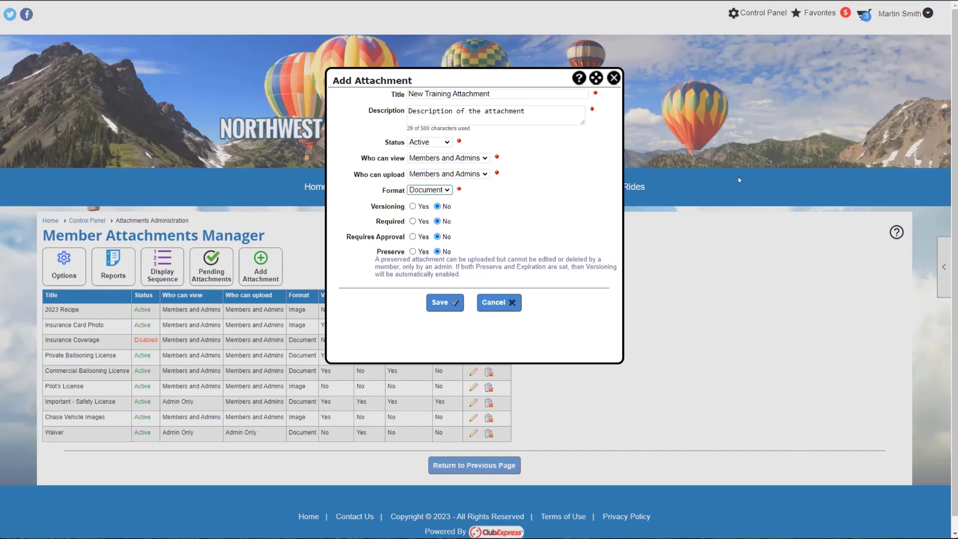
# Set Versioning to Yes on the New Training Attachment form
pyautogui.click(412, 206)
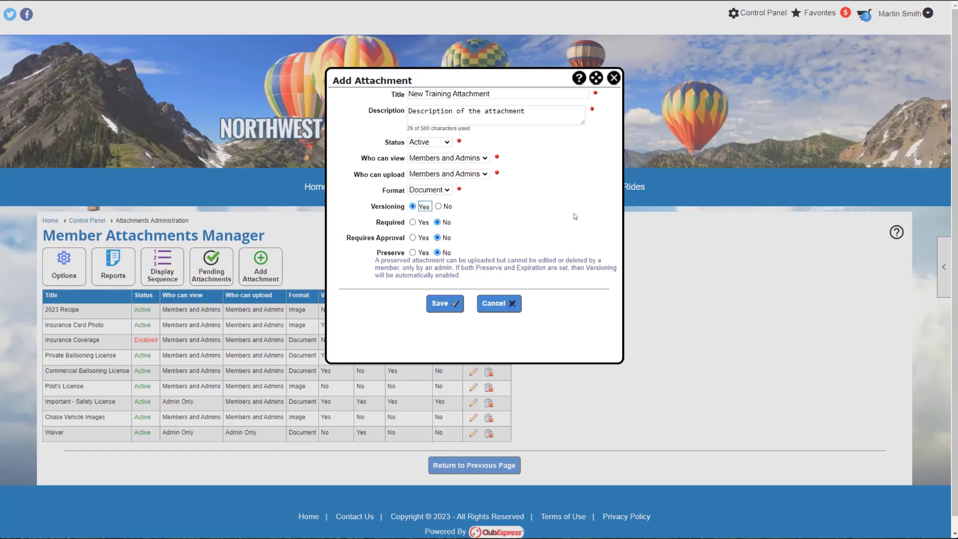
# Set Versioning back to No on the Add Attachment form
pyautogui.click(437, 207)
# Set Requires Approval to Yes, revealing the Attachment Expiration field
pyautogui.click(413, 237)
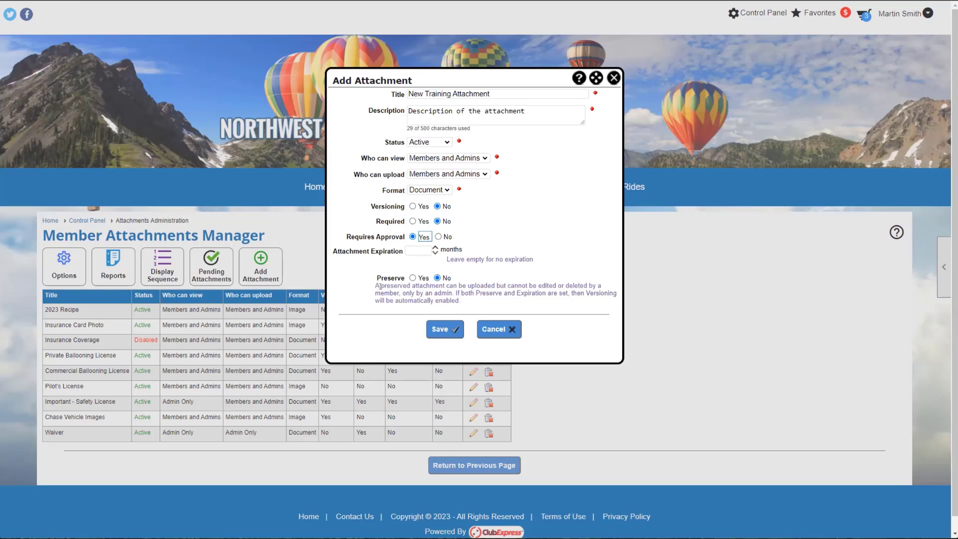
# Set Requires Approval back to No, leaving all four yes/no options at No
pyautogui.click(438, 236)
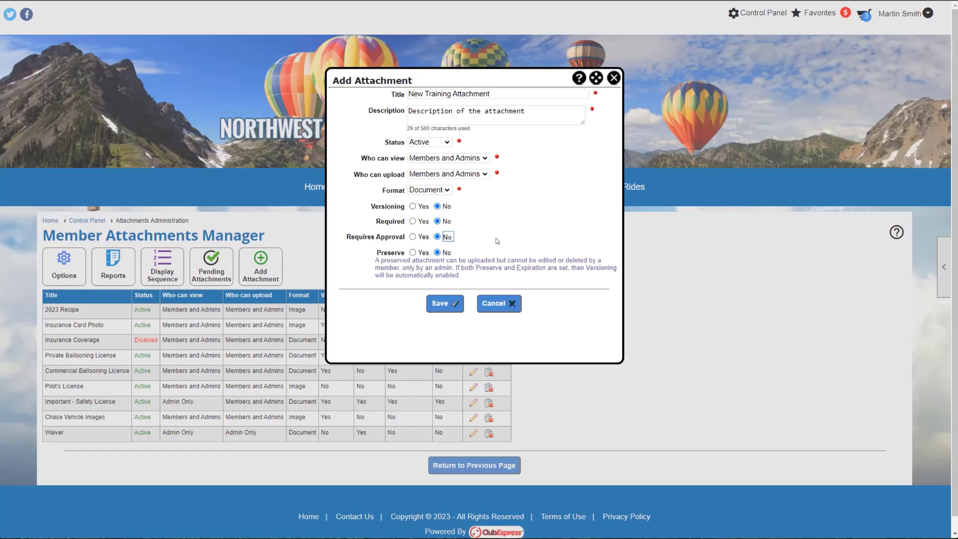
# Save the New Training Attachment and open the 2023 Recipe attachment for editing
pyautogui.click(443, 303)
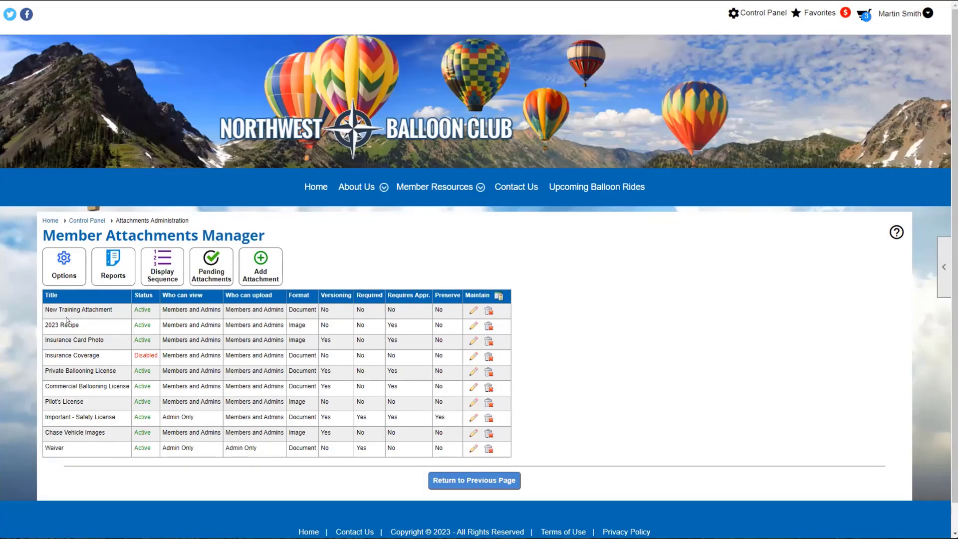
pyautogui.click(473, 327)
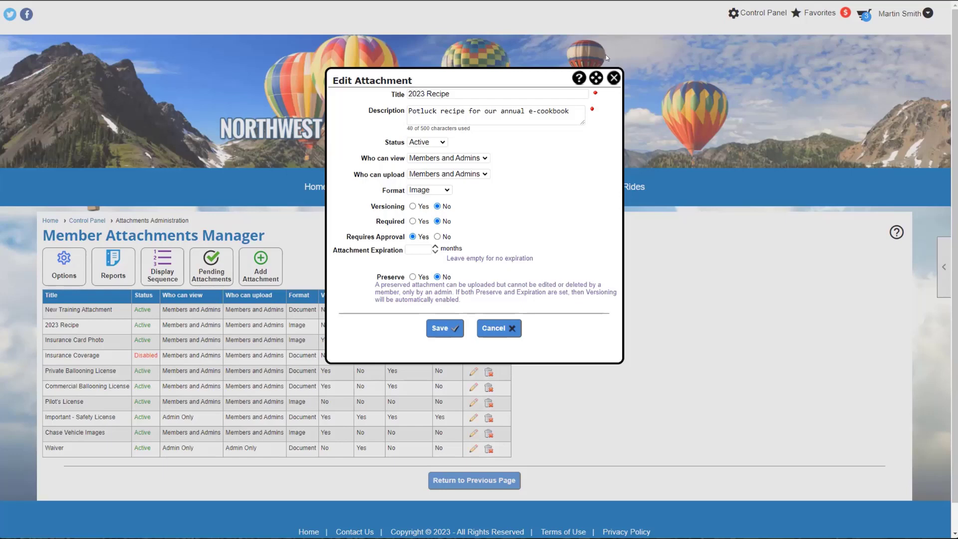
pyautogui.click(616, 80)
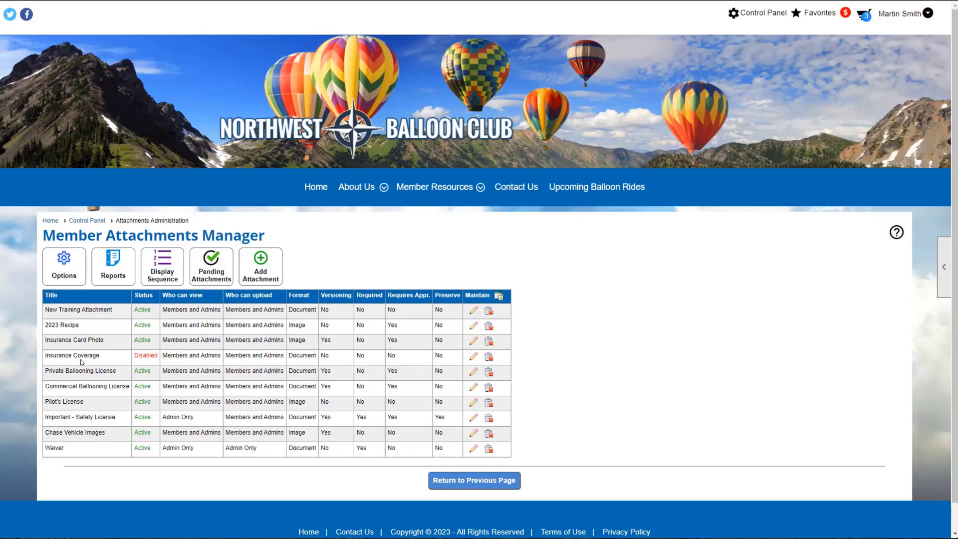
pyautogui.click(471, 341)
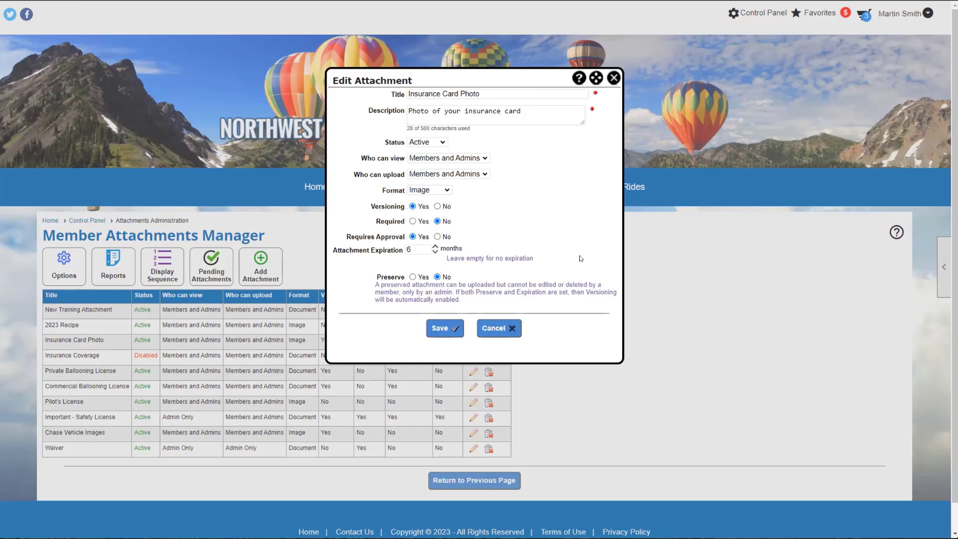
pyautogui.click(499, 328)
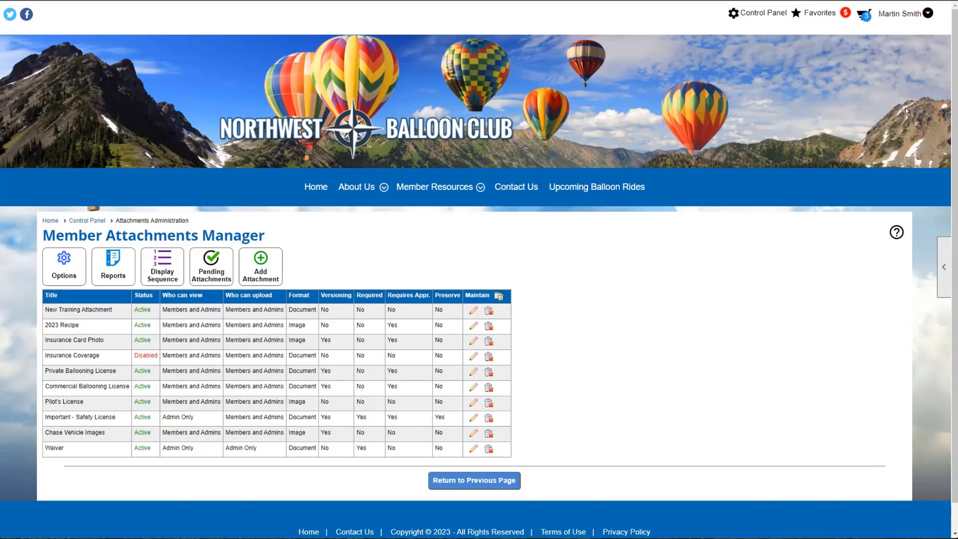
# Open the logged-in member's Profile page from the user-name menu at top right
pyautogui.moveTo(900, 8)
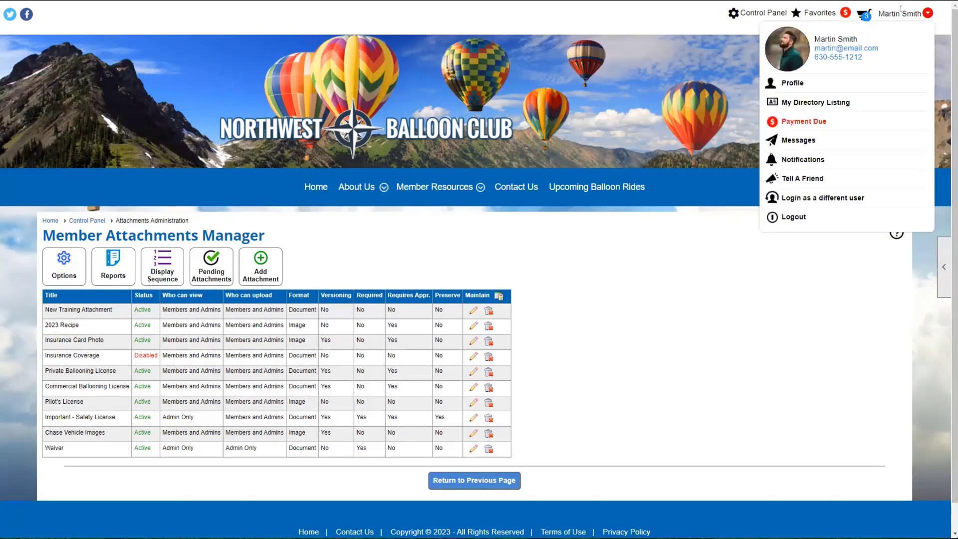
pyautogui.click(901, 85)
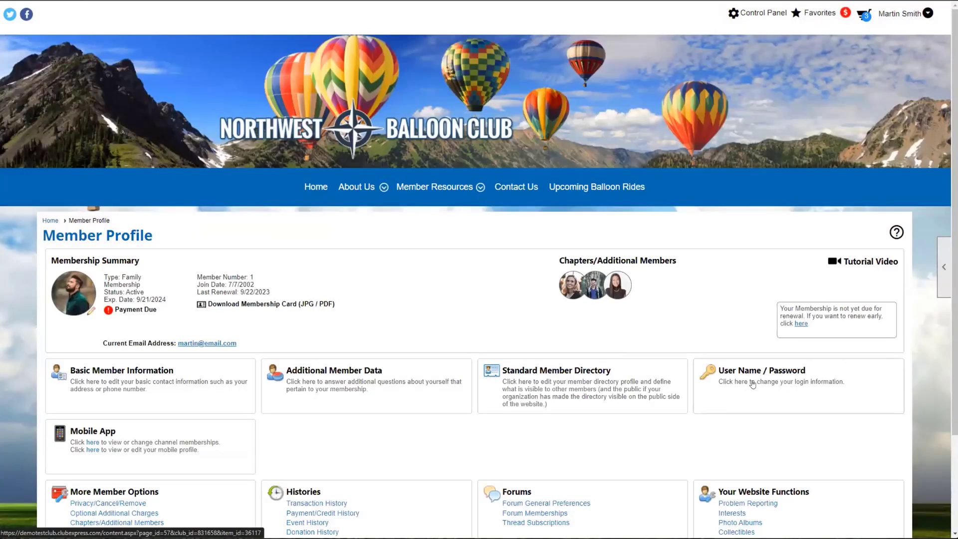
pyautogui.scroll(-2, 456, 333)
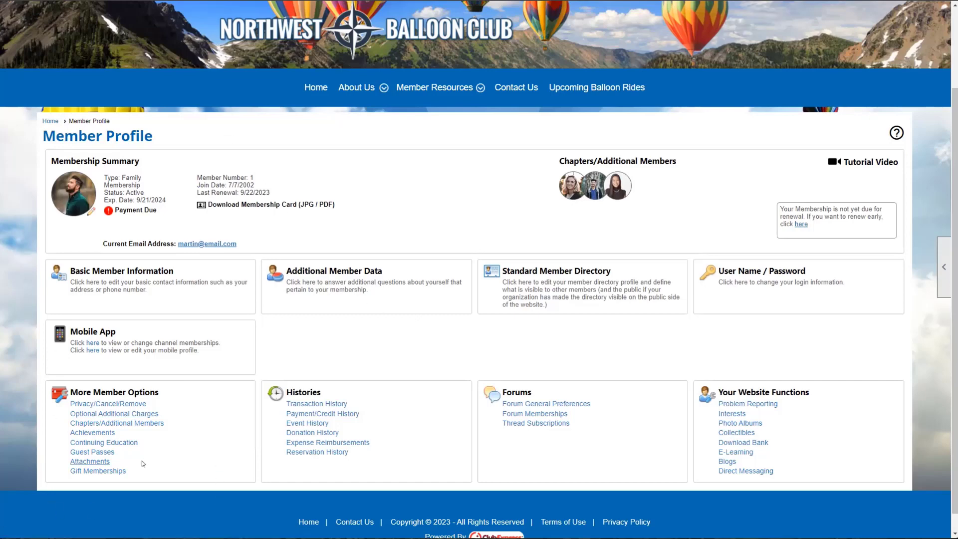
# Open Attachments under More Member Options and review the Member Attachments list
pyautogui.click(89, 463)
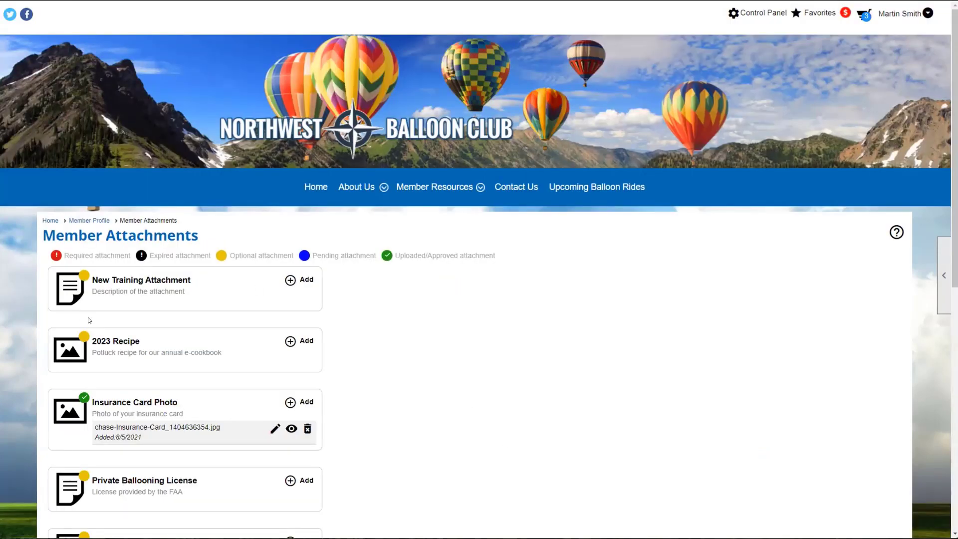
pyautogui.scroll(-7, 85, 320)
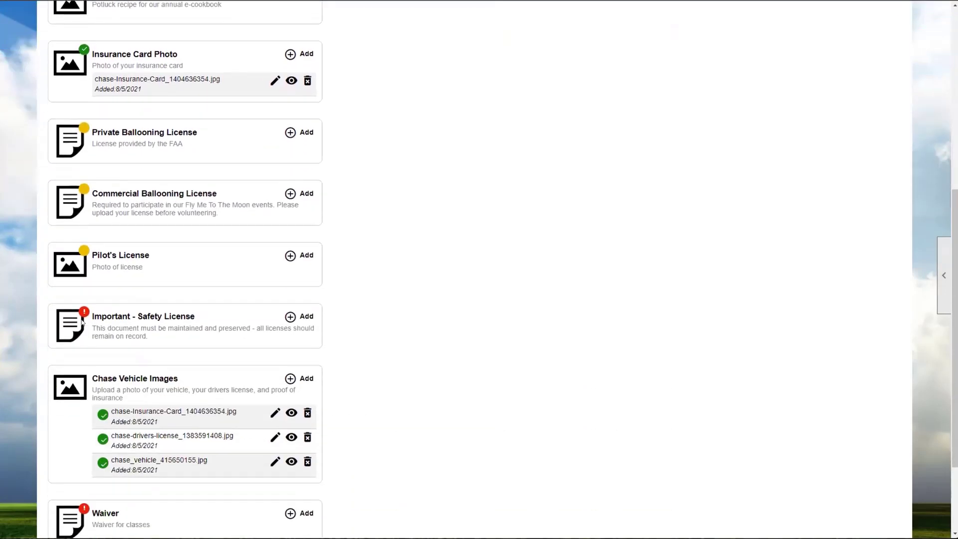
pyautogui.scroll(-2, 82, 322)
pyautogui.scroll(5, 620, 327)
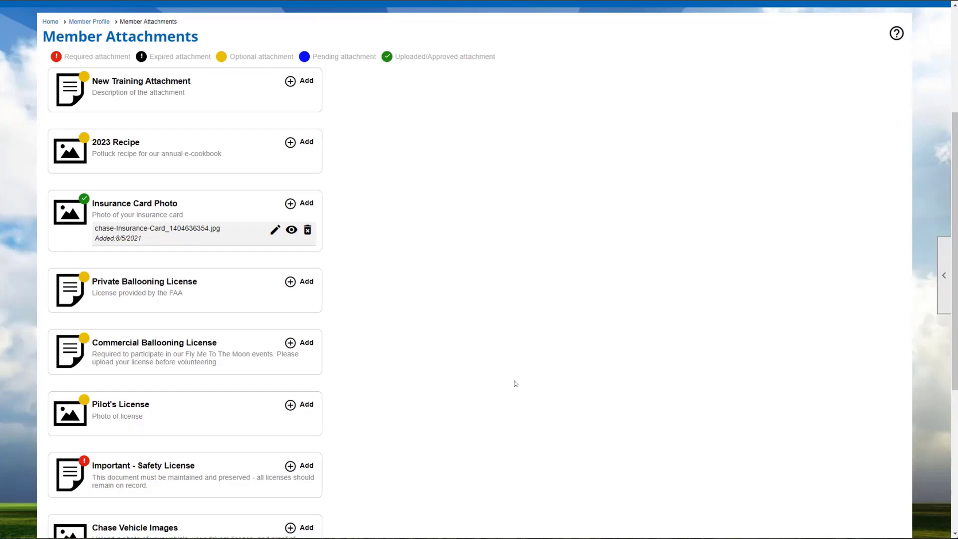
pyautogui.scroll(-5, 515, 384)
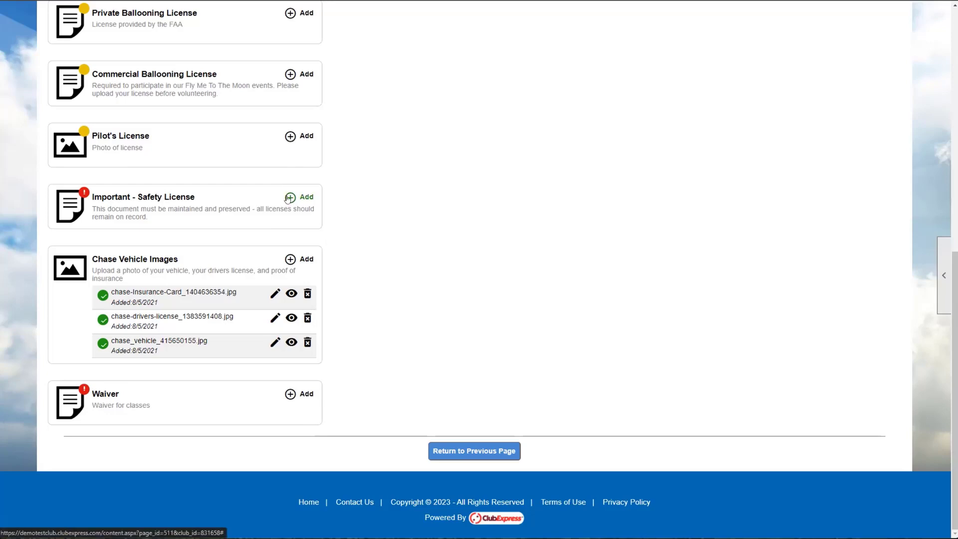
pyautogui.scroll(6, 121, 384)
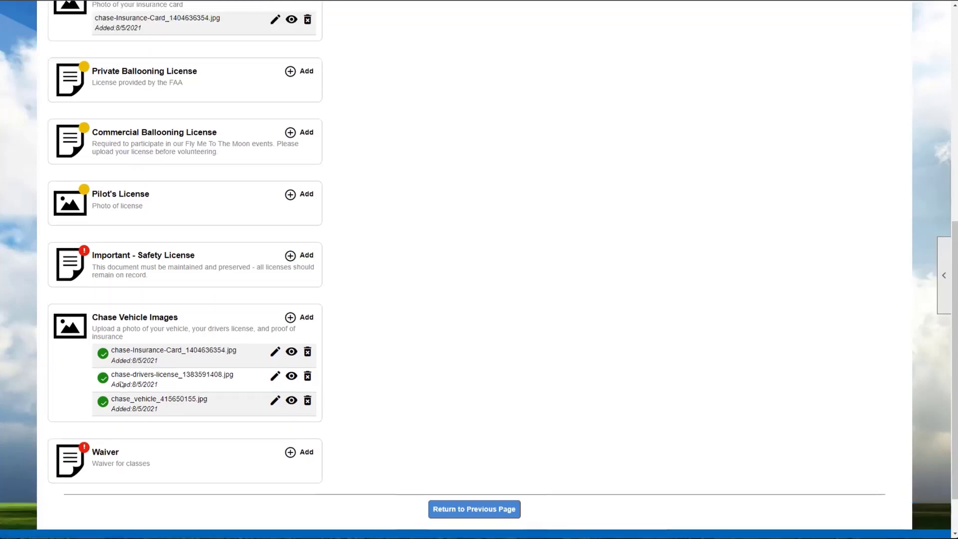
pyautogui.scroll(1, 121, 383)
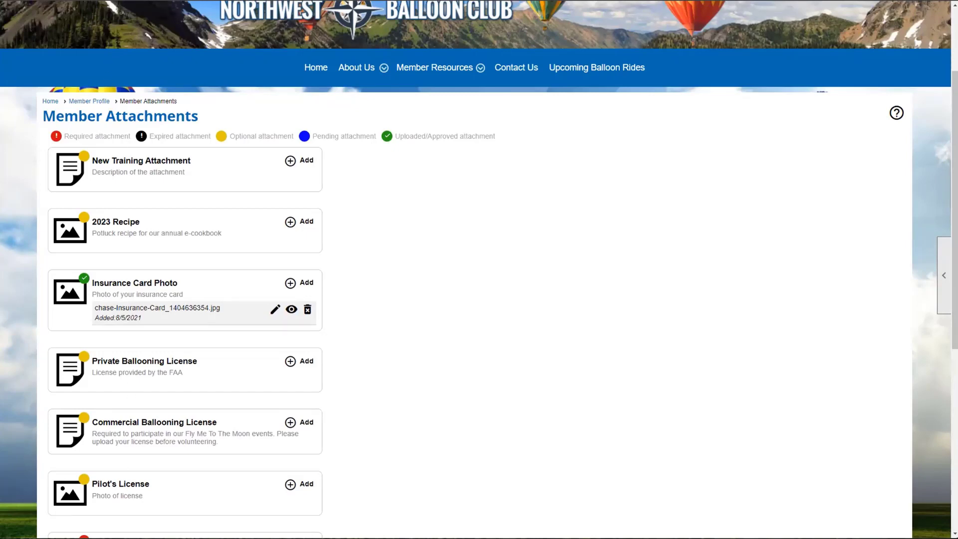
pyautogui.scroll(-4, 200, 399)
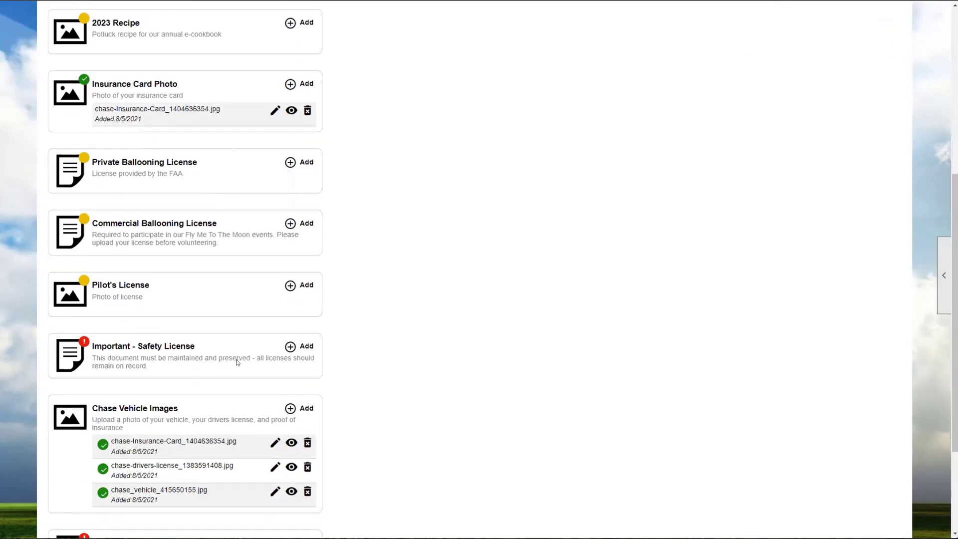
# Upload Blogs.pdf as the member's Important - Safety License attachment
pyautogui.click(290, 346)
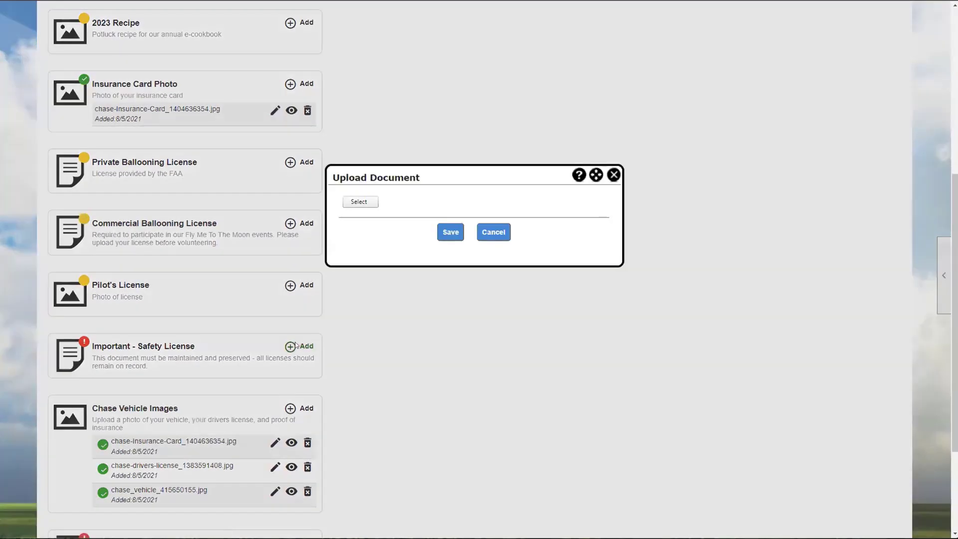
pyautogui.click(362, 202)
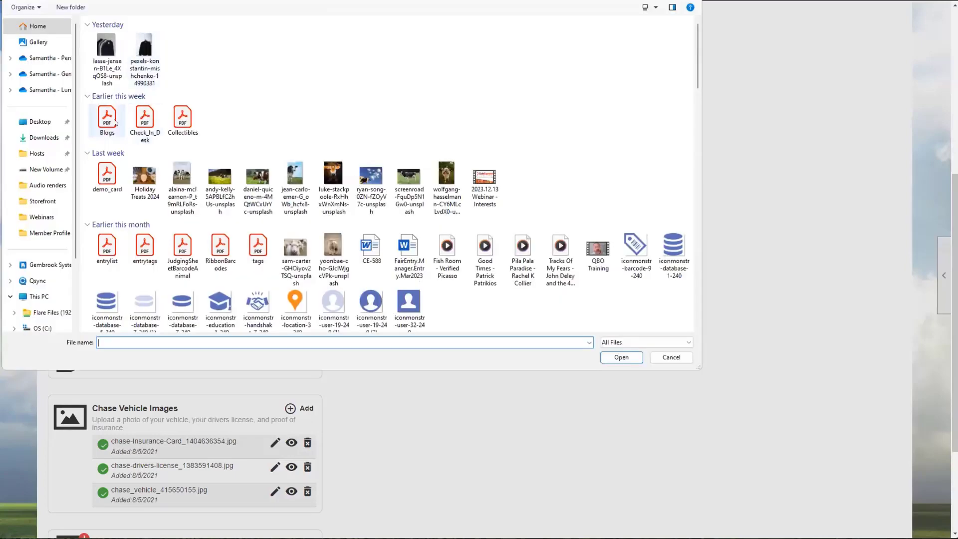
pyautogui.click(107, 120)
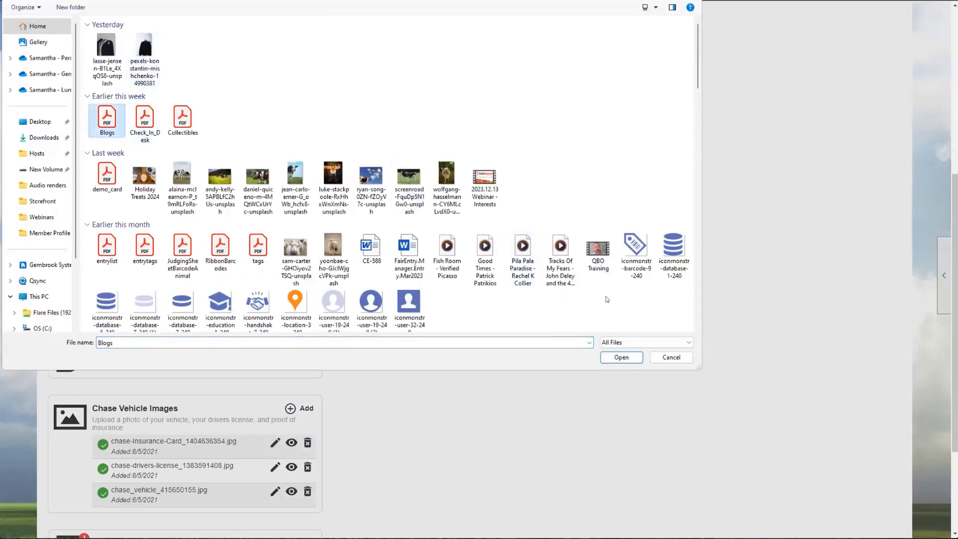
pyautogui.click(621, 357)
pyautogui.scroll(-2, 400, 378)
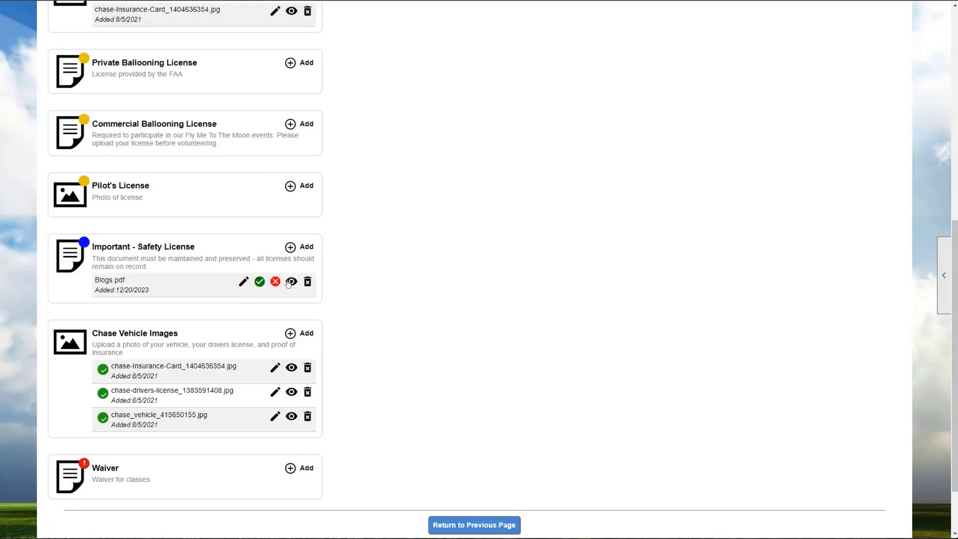
pyautogui.scroll(5, 789, 289)
pyautogui.scroll(3, 788, 289)
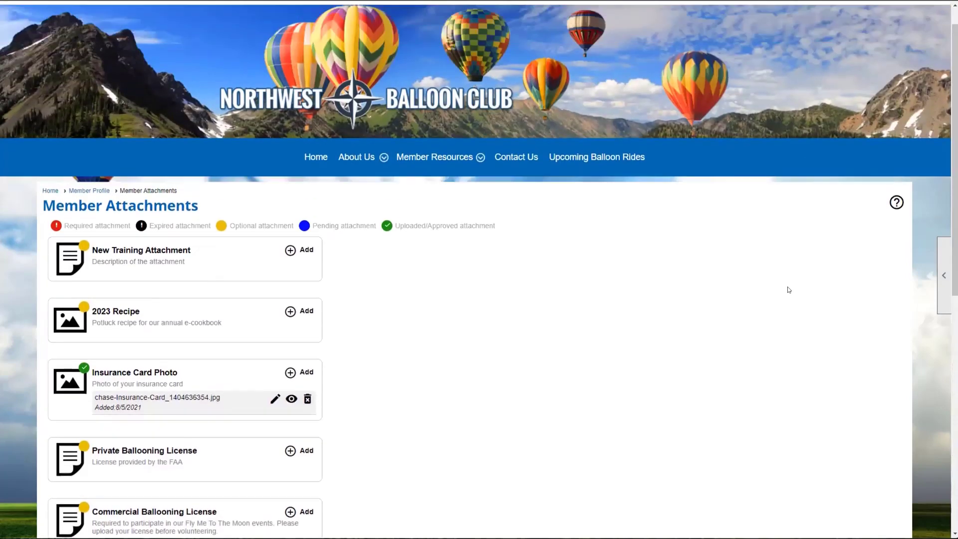
pyautogui.scroll(-7, 788, 288)
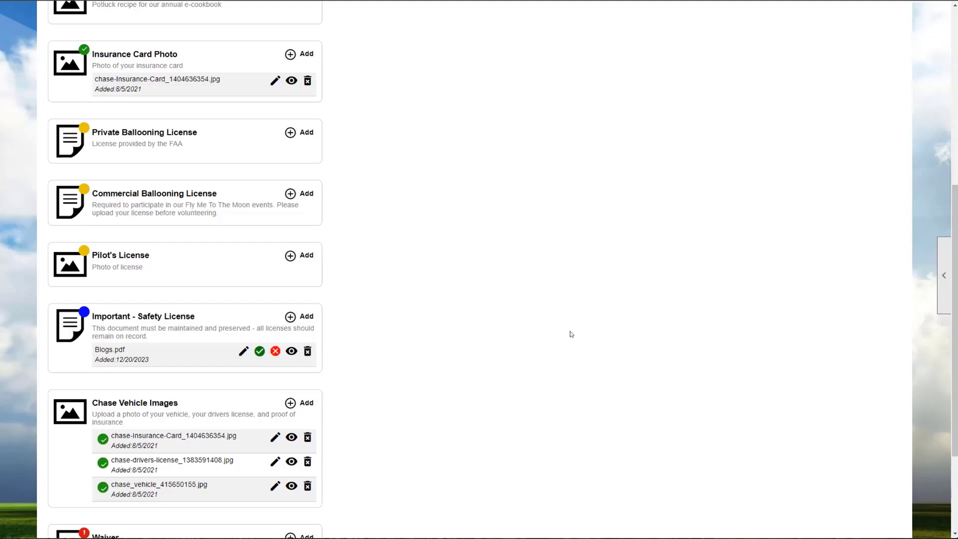
pyautogui.scroll(-3, 569, 334)
# Go to Control Panel > People > Member Attachments > Pending Attachments and preview the Safety License PDF
pyautogui.click(489, 451)
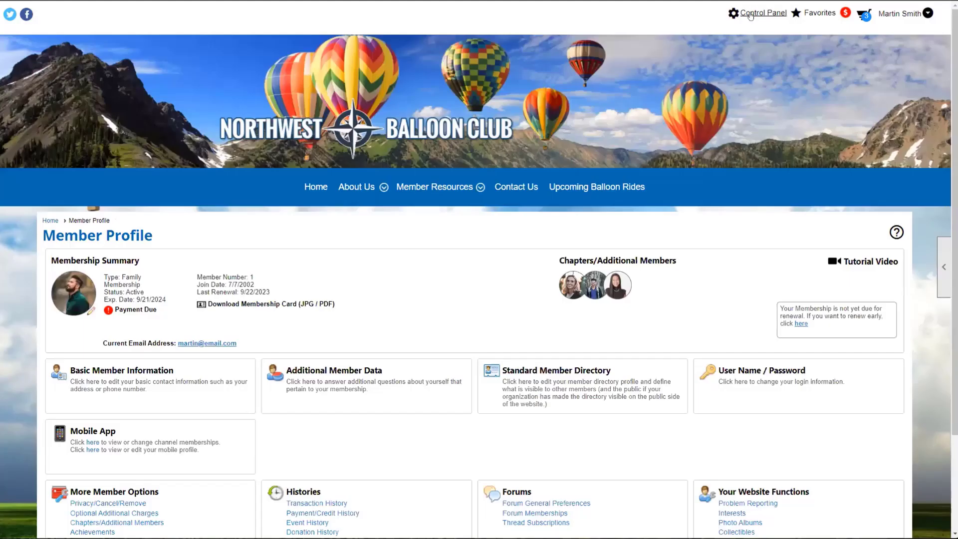
pyautogui.click(750, 15)
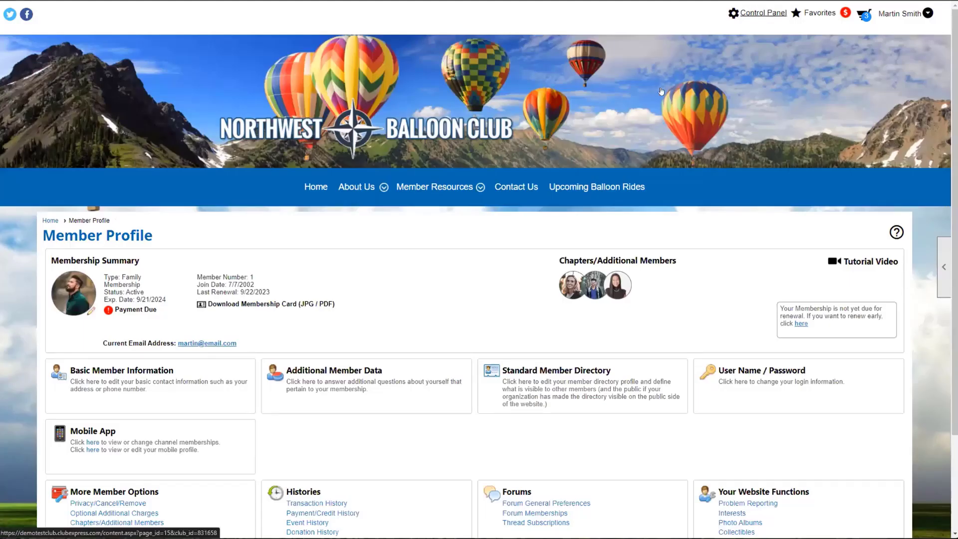
pyautogui.scroll(-2, 222, 345)
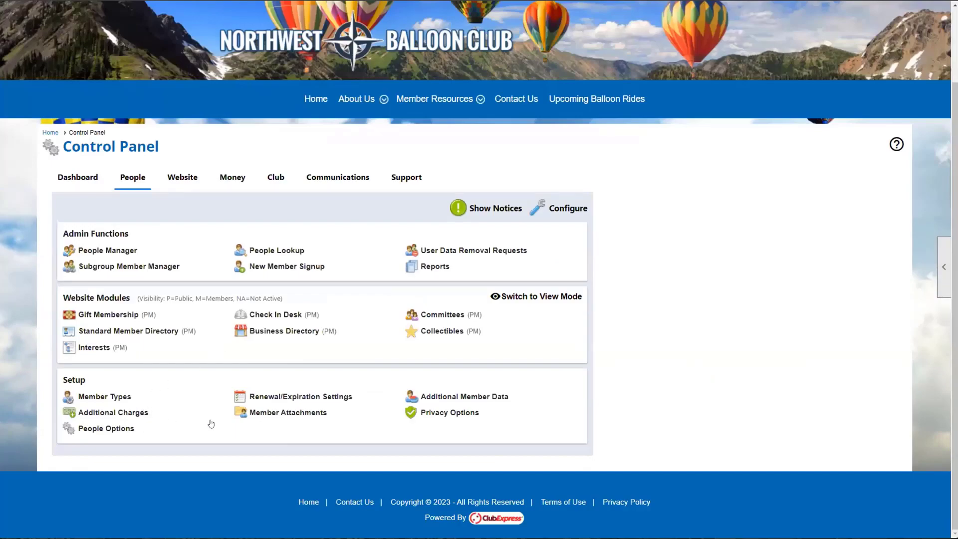
pyautogui.click(259, 412)
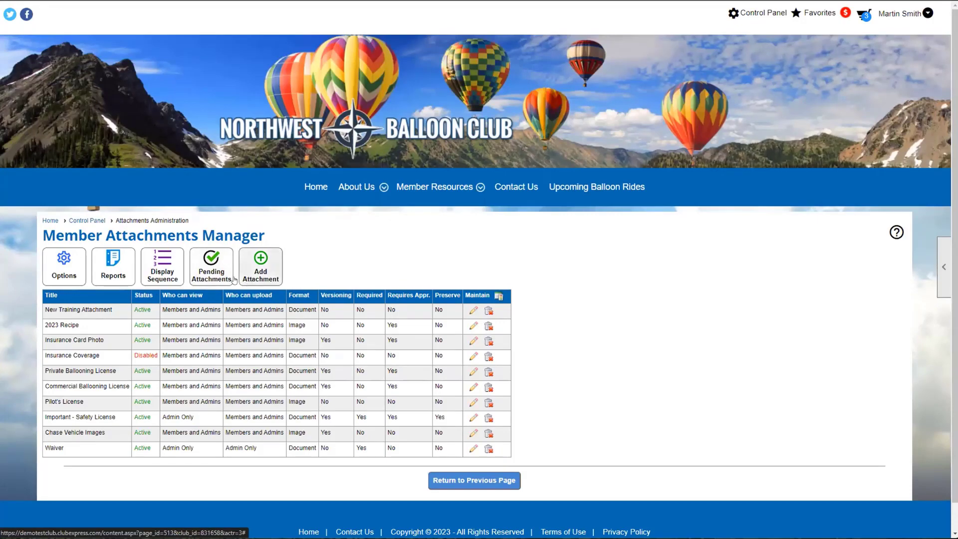
pyautogui.click(209, 278)
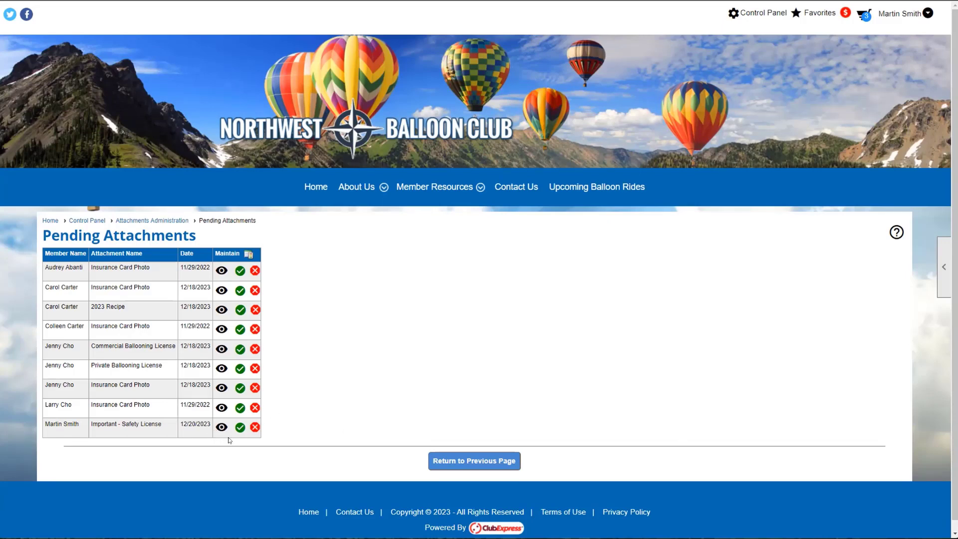
pyautogui.click(225, 432)
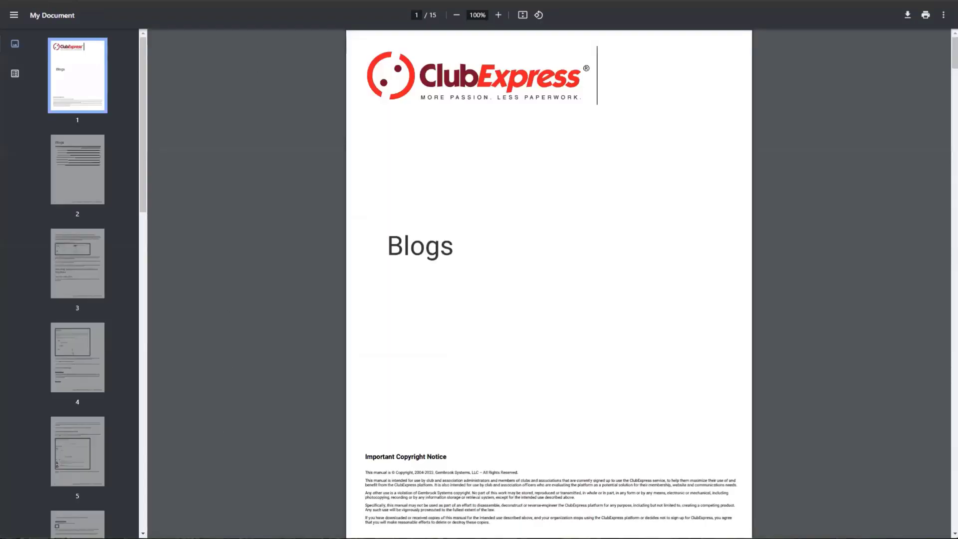
pyautogui.hotkey('ctrl', 'w')
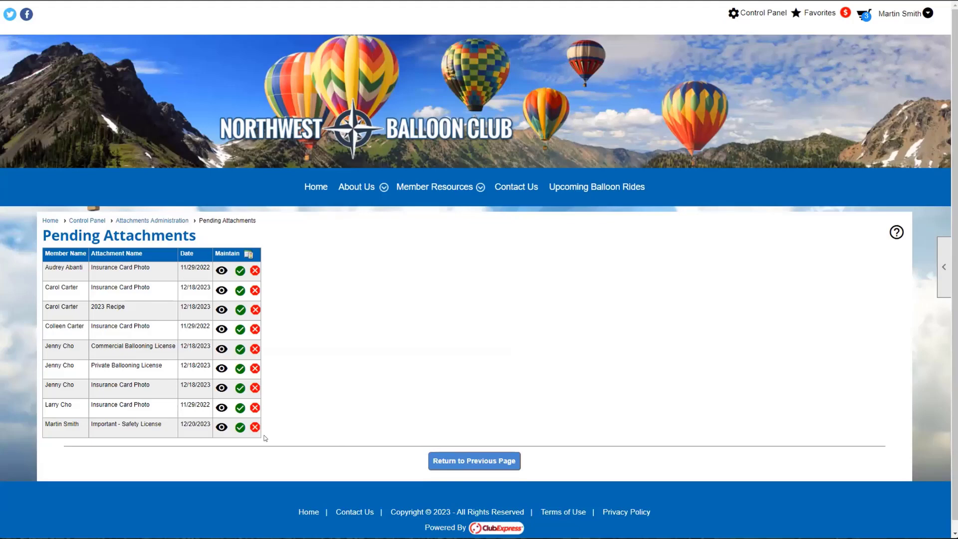
# Approve the pending Important - Safety License attachment until 12/20/2024
pyautogui.click(240, 412)
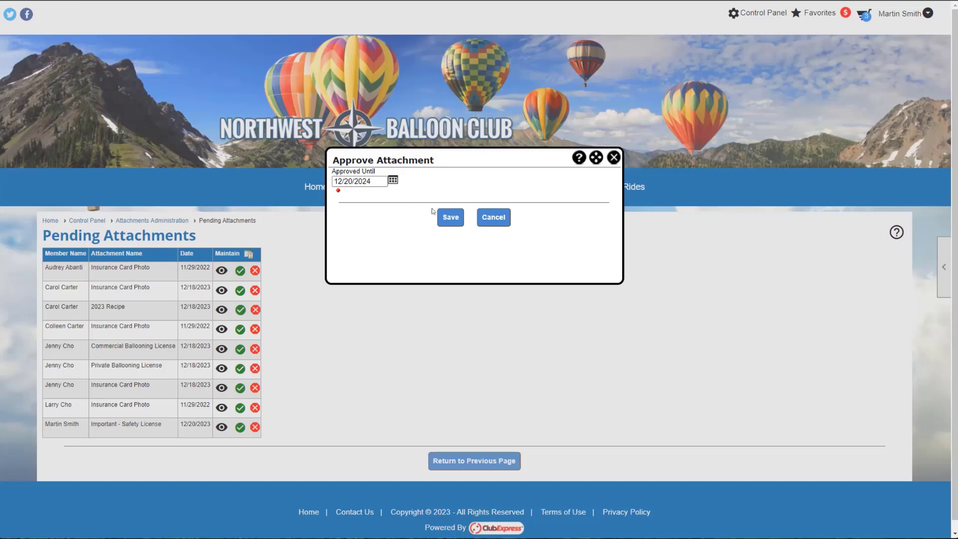
pyautogui.click(451, 217)
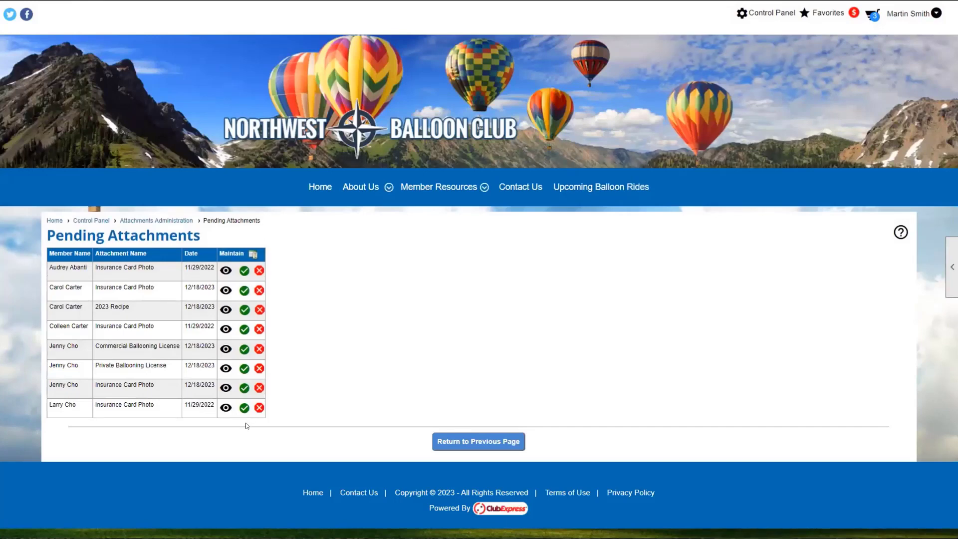
# Return to Attachments Administration and open the Display Sequence editor
pyautogui.click(177, 220)
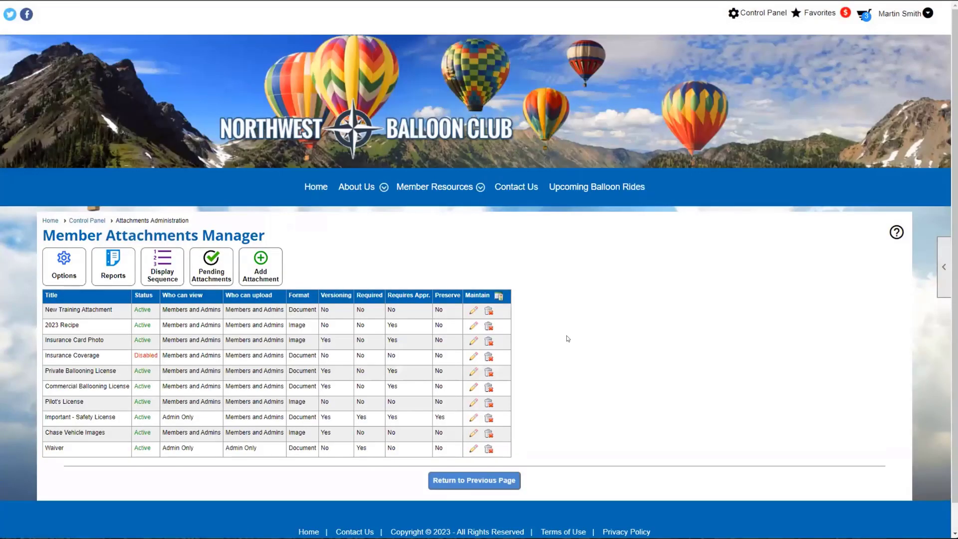
pyautogui.click(166, 272)
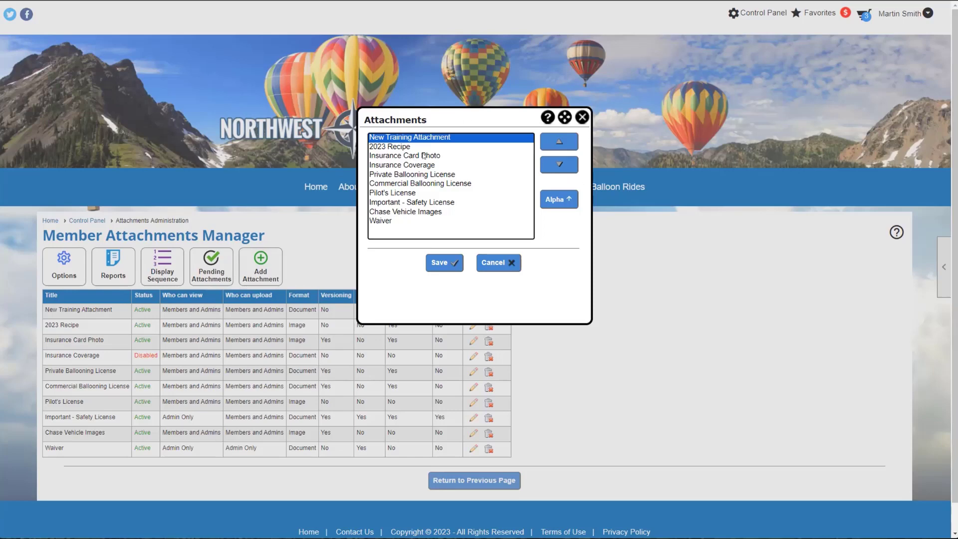
# Move New Training Attachment down five places, below Important - Safety License, and save the order
pyautogui.click(558, 165)
pyautogui.click(558, 165)
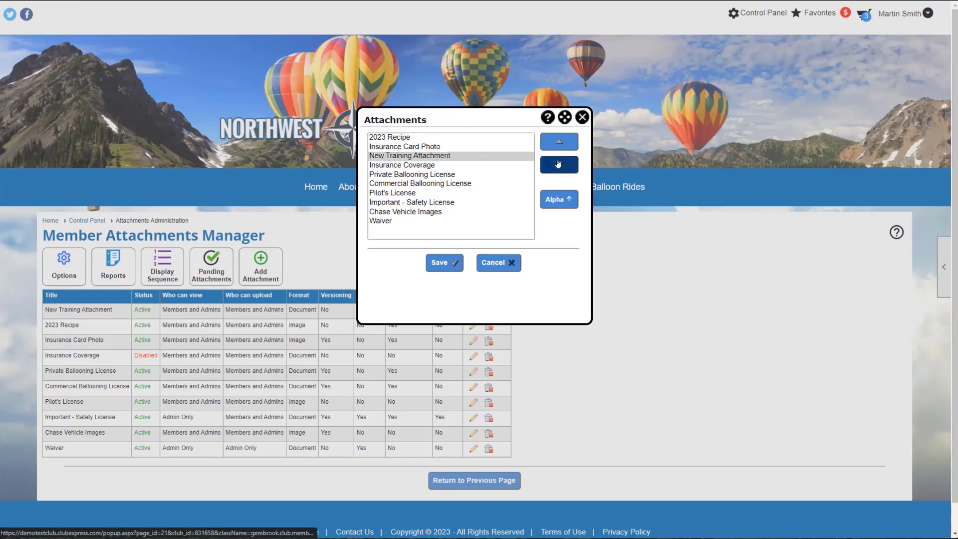
pyautogui.click(559, 164)
pyautogui.click(559, 164)
pyautogui.click(558, 164)
pyautogui.click(558, 164)
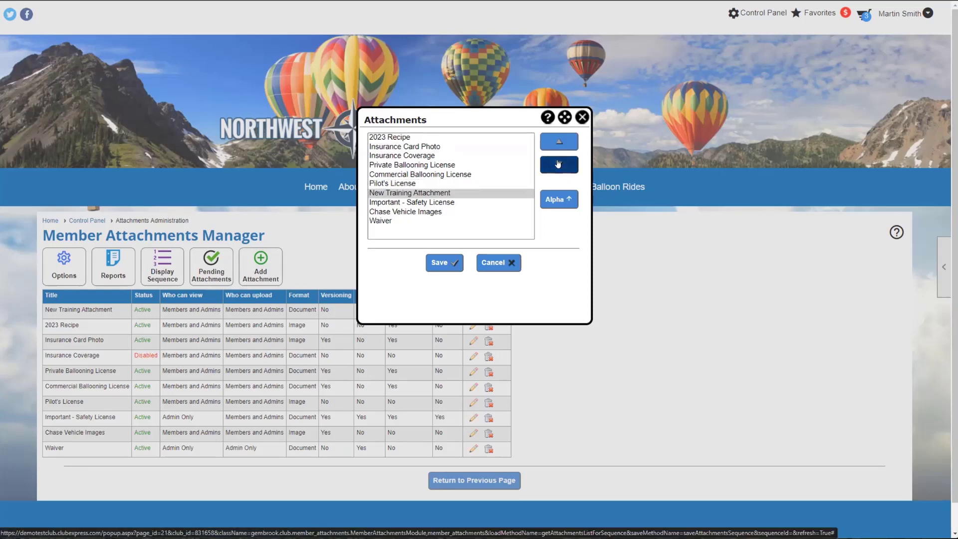
pyautogui.click(558, 164)
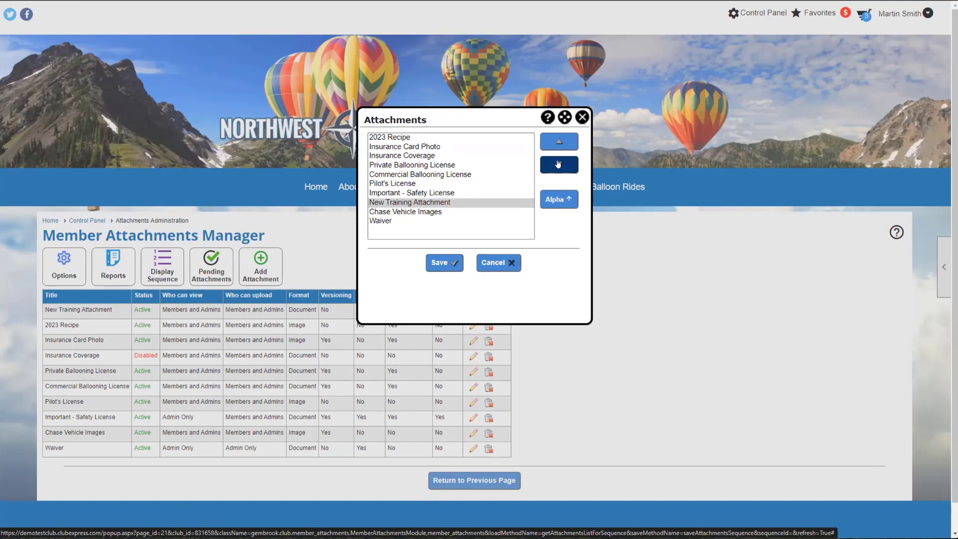
pyautogui.click(438, 264)
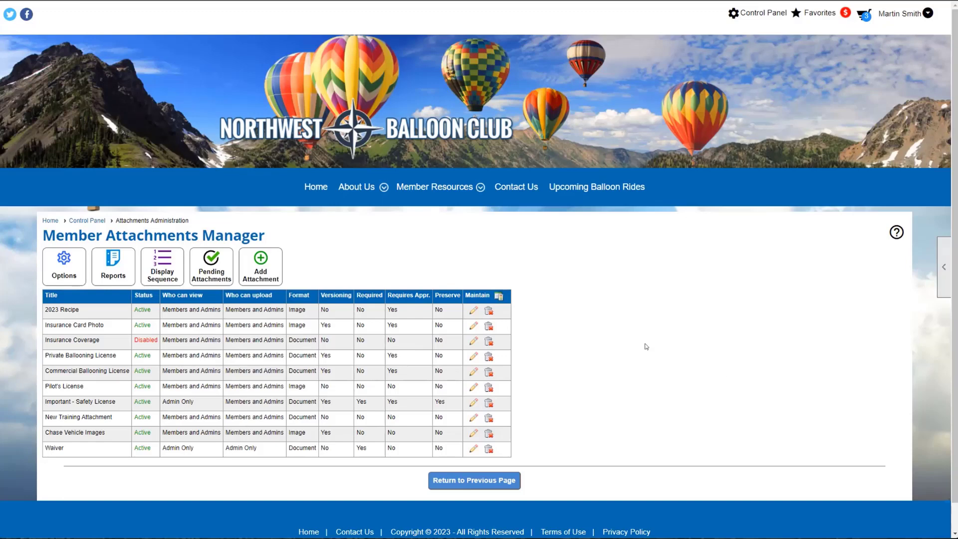
# In New Member Signup setup, tick Member Attachments under the Membership Renewal Wizard Member
pyautogui.click(72, 222)
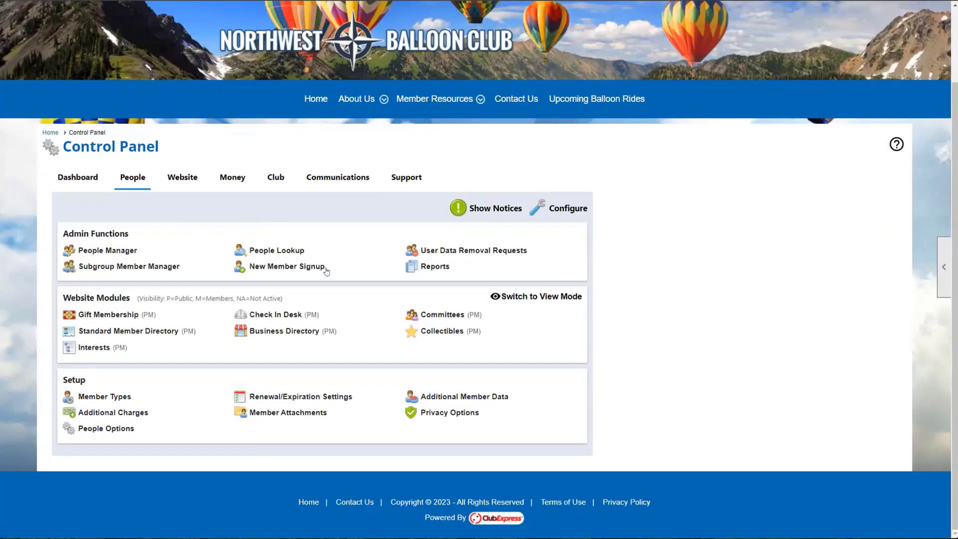
pyautogui.click(299, 267)
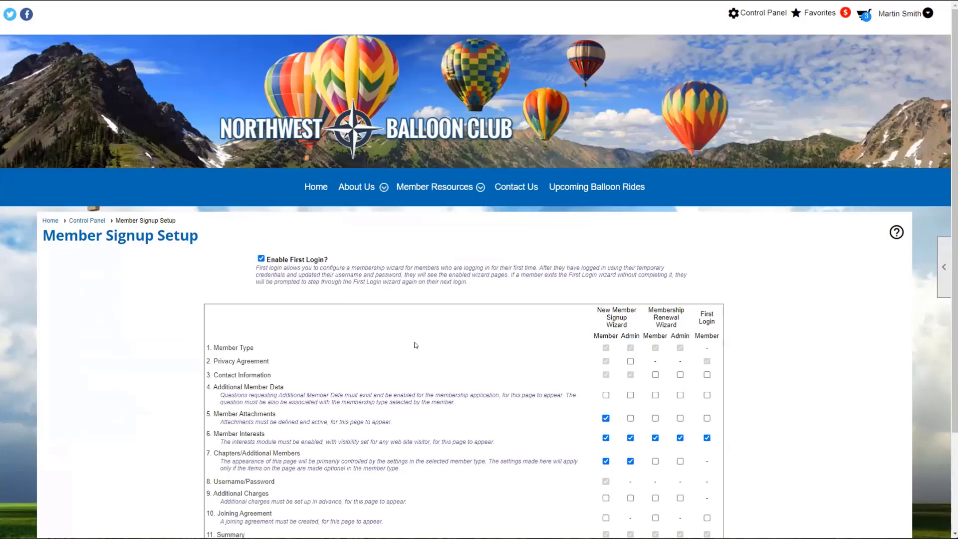
pyautogui.scroll(-3, 416, 345)
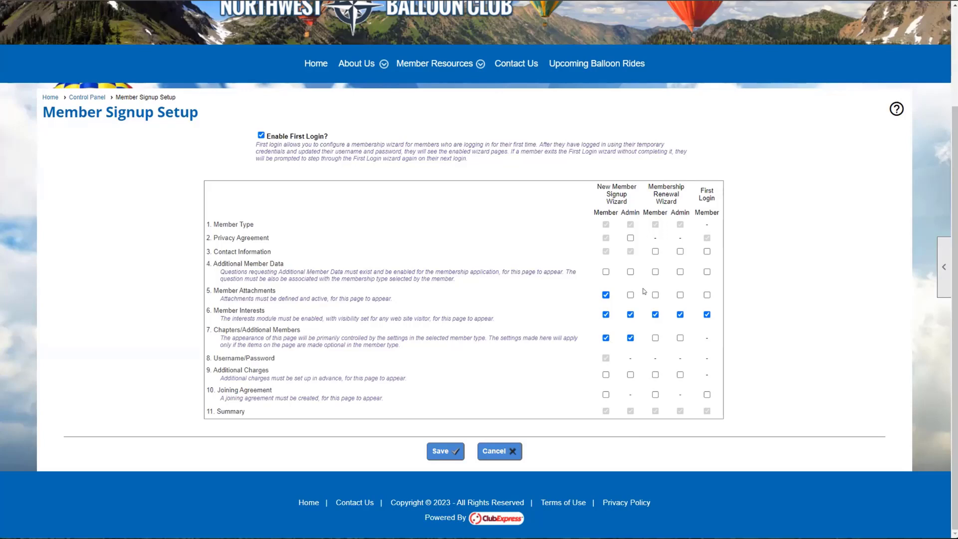
pyautogui.click(655, 295)
# Save the signup setup changes and log out of the admin account
pyautogui.click(447, 456)
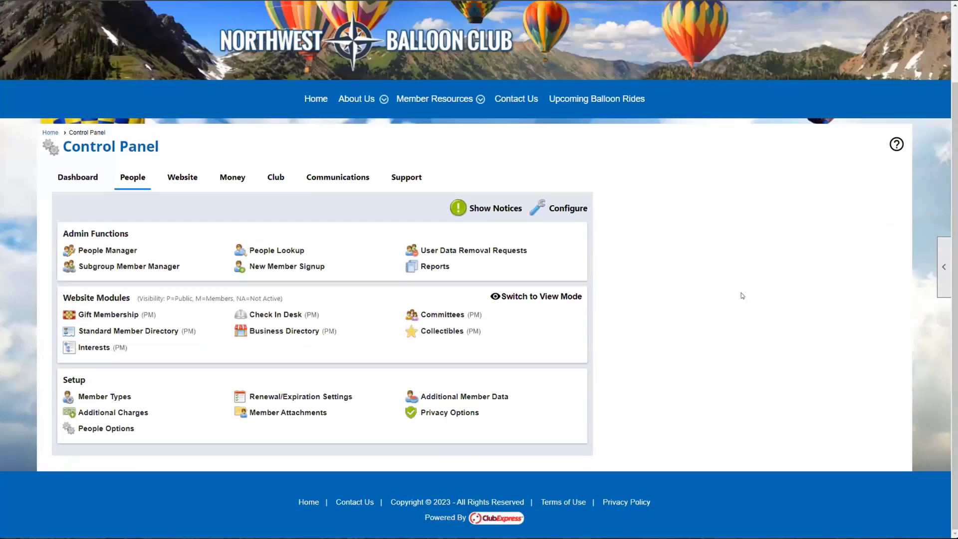
pyautogui.scroll(2, 897, 184)
pyautogui.click(899, 13)
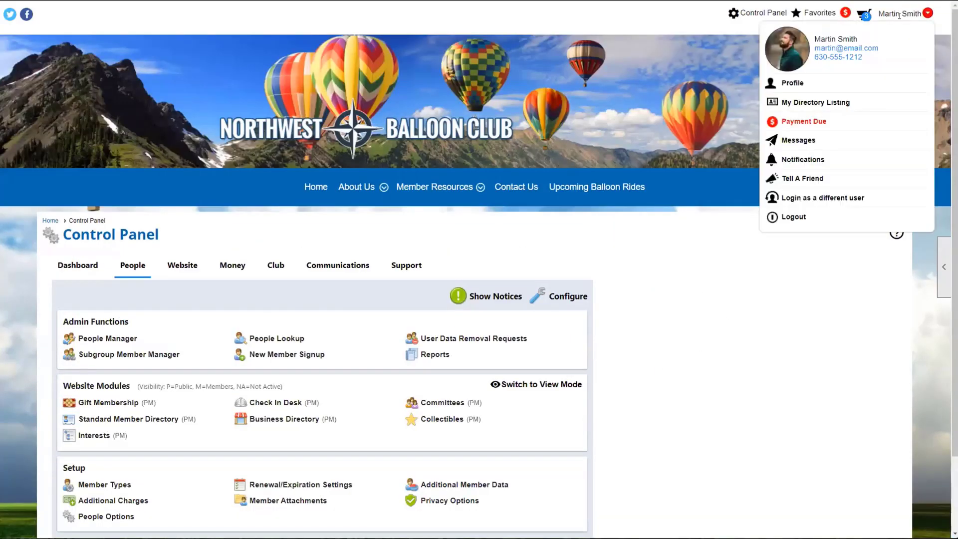
pyautogui.click(808, 198)
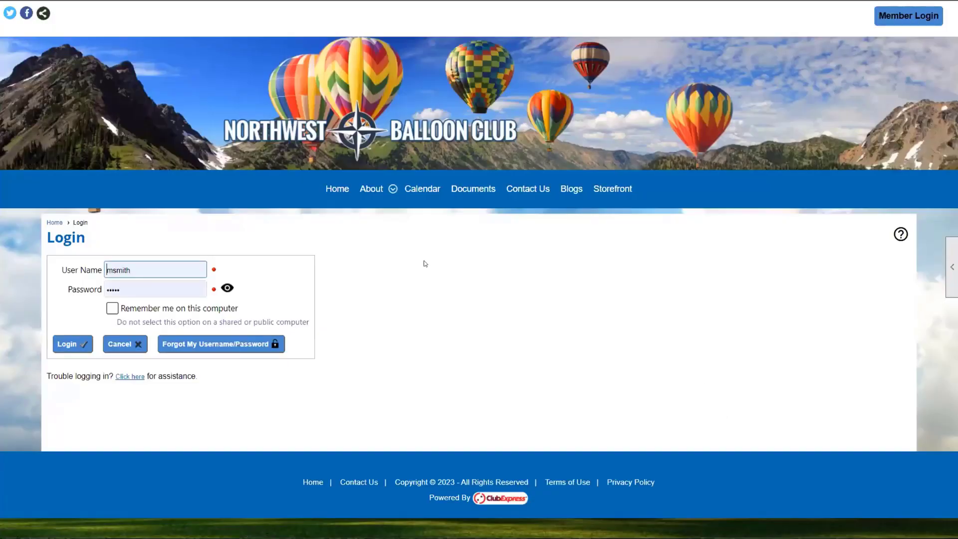
# Start a new Individual Member sign-up and accept the terms without general emails
pyautogui.click(329, 188)
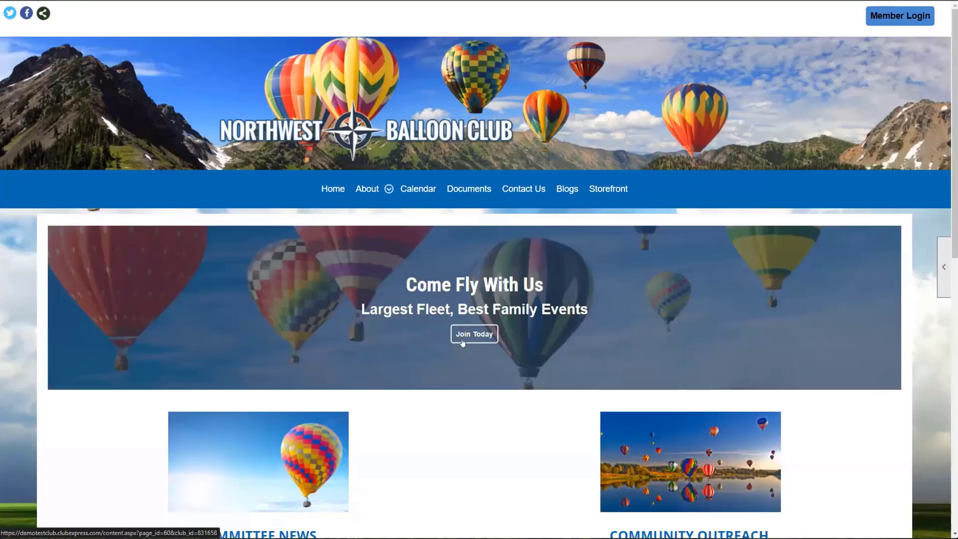
pyautogui.click(463, 343)
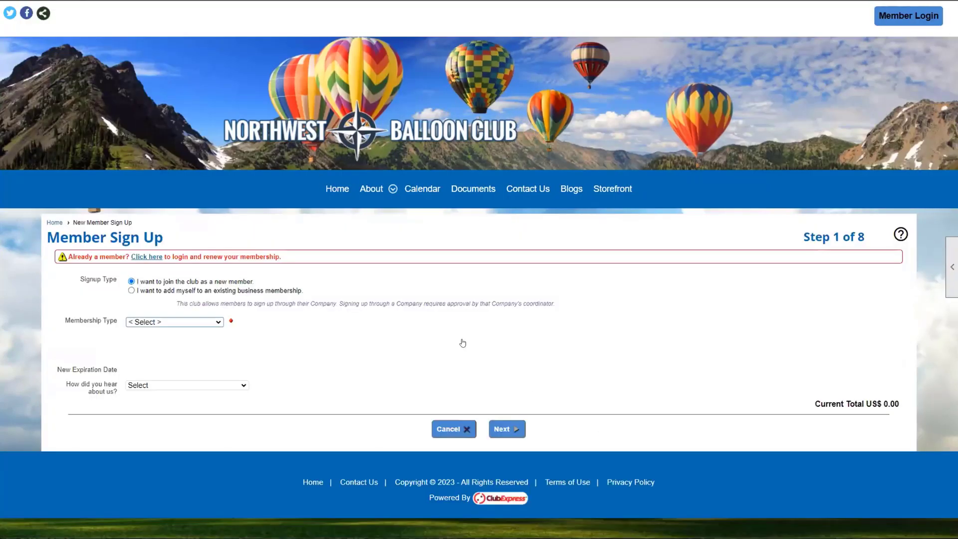
pyautogui.click(202, 323)
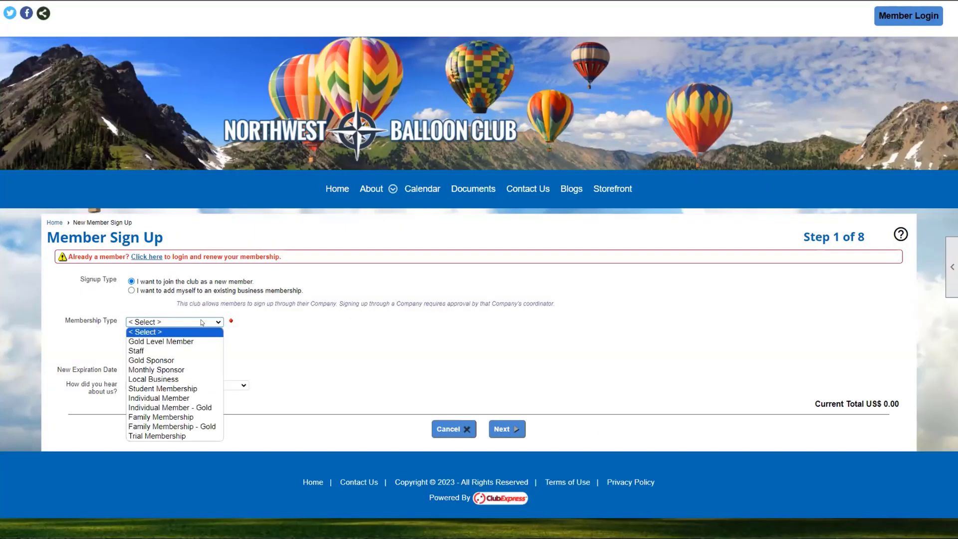
pyautogui.click(161, 398)
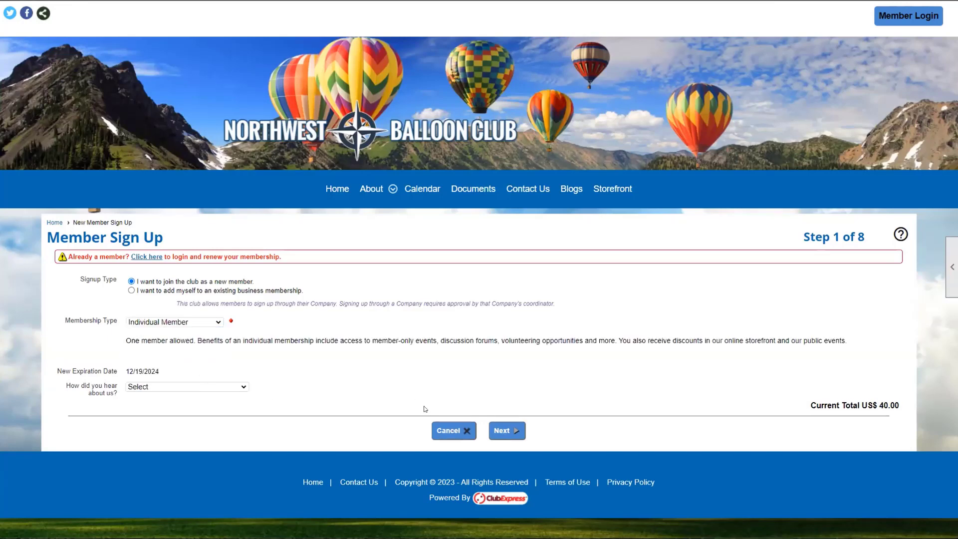
pyautogui.click(503, 431)
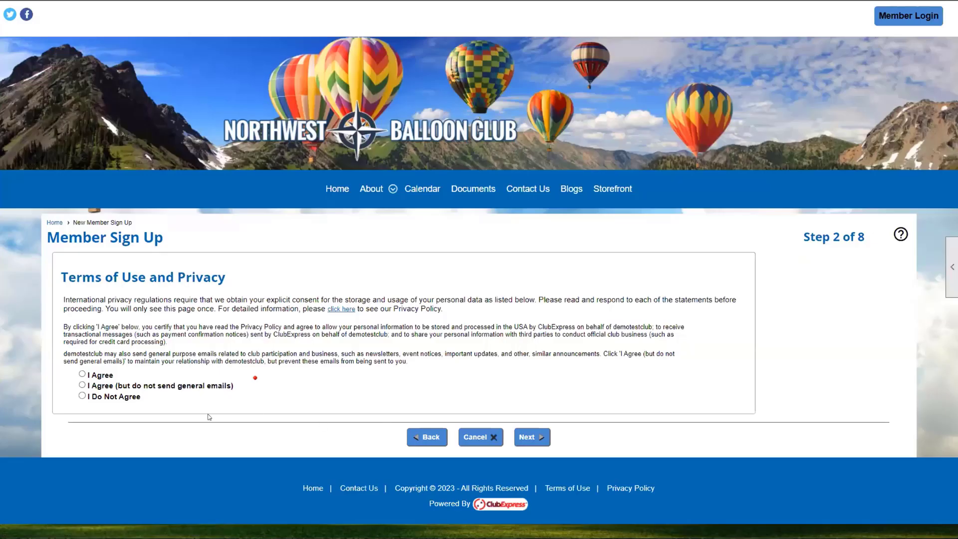
pyautogui.click(135, 388)
pyautogui.click(525, 434)
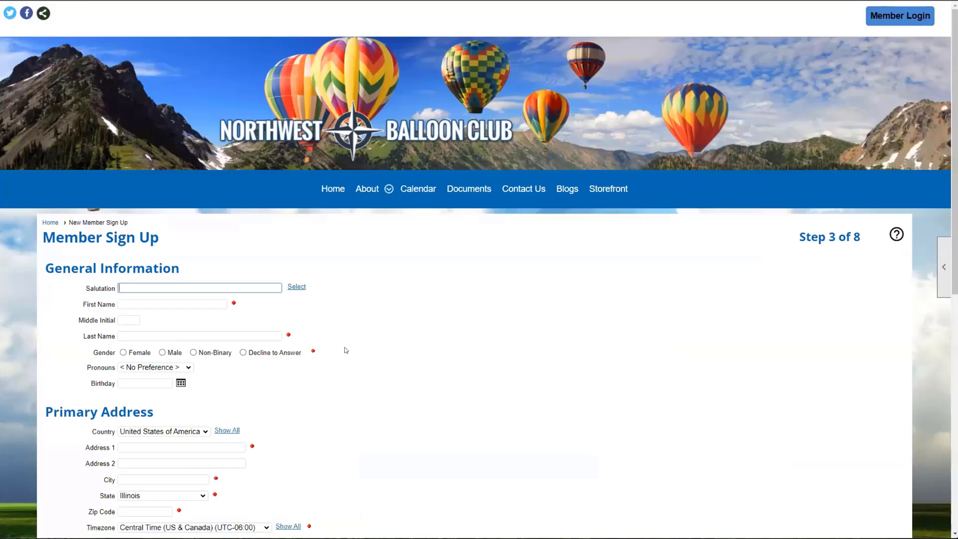
# Enter the new member's first and last name, Female gender and e-mail, then continue to Step 4
pyautogui.click(177, 300)
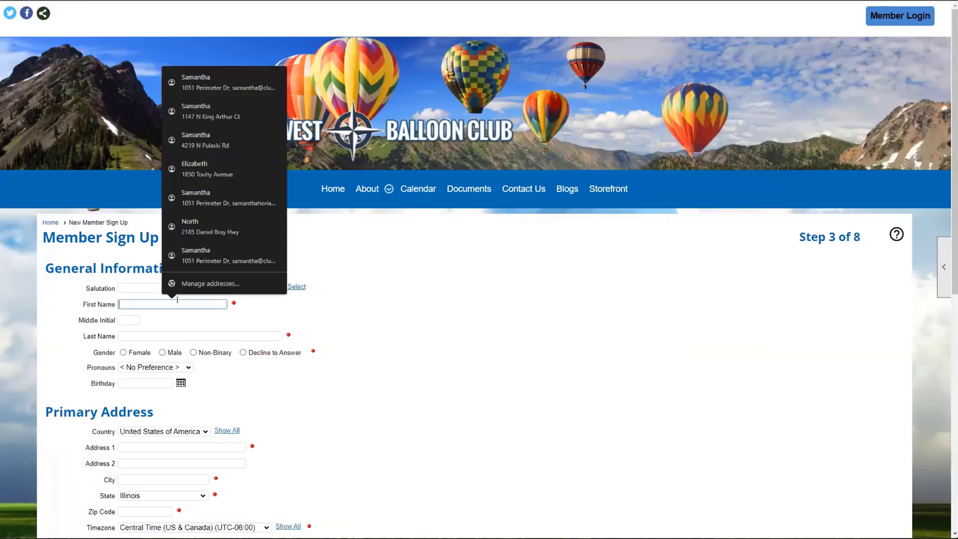
pyautogui.write('Betty')
pyautogui.press('Tab')
pyautogui.press('Tab')
pyautogui.write('Tater')
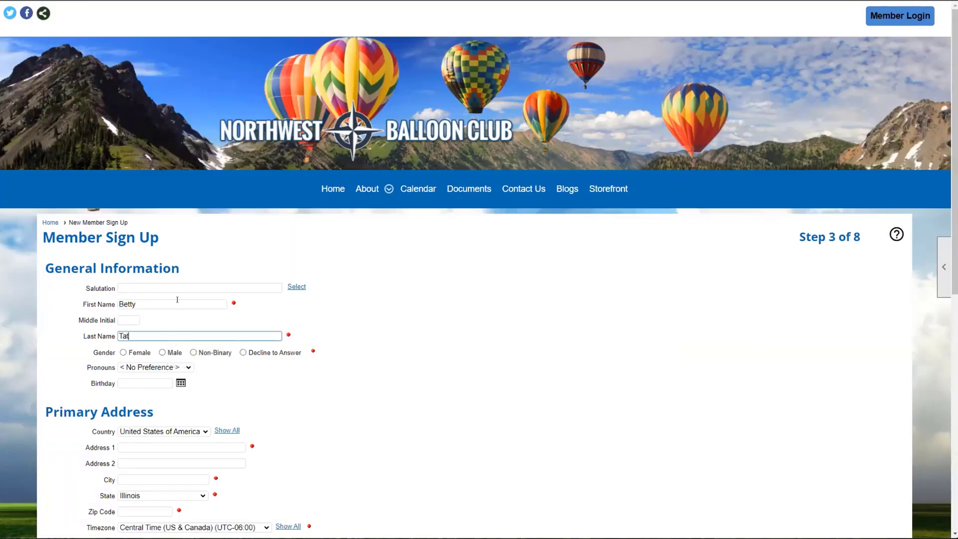
pyautogui.click(134, 353)
pyautogui.scroll(-4, 207, 264)
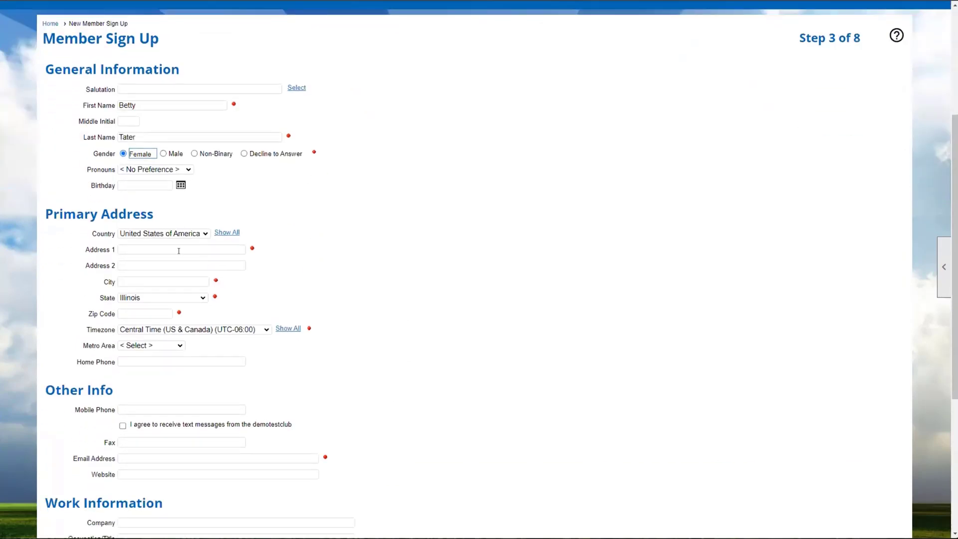
pyautogui.click(179, 249)
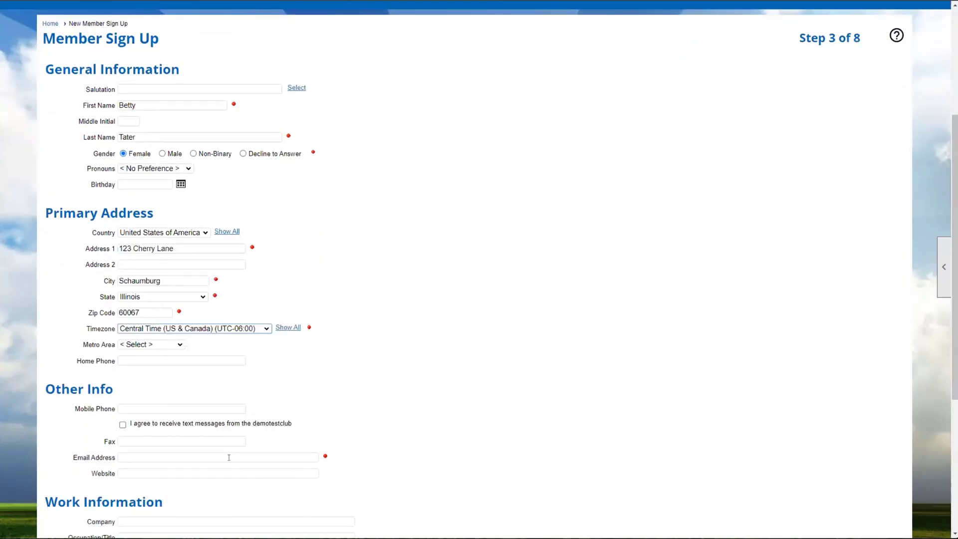
pyautogui.click(229, 457)
pyautogui.write('betty@email.com')
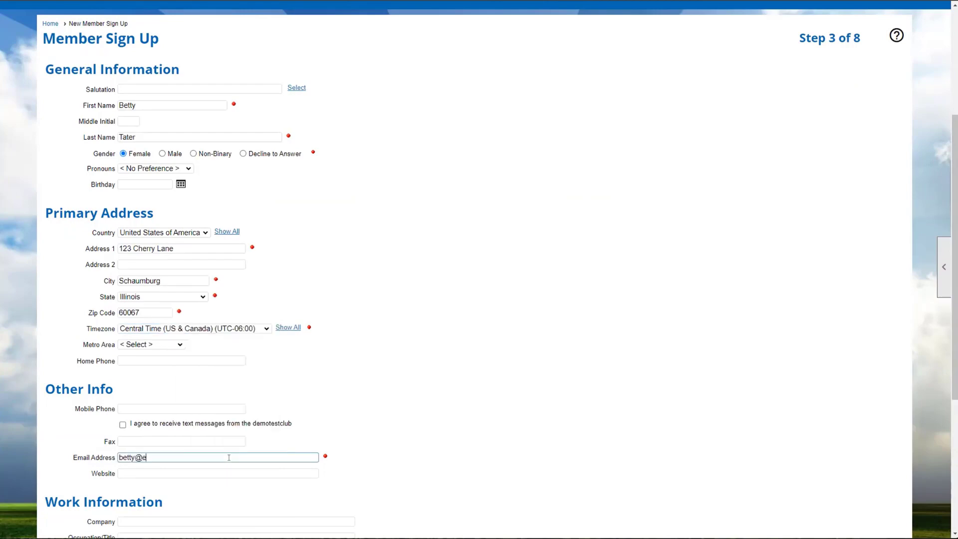
pyautogui.scroll(-5, 420, 456)
pyautogui.click(525, 451)
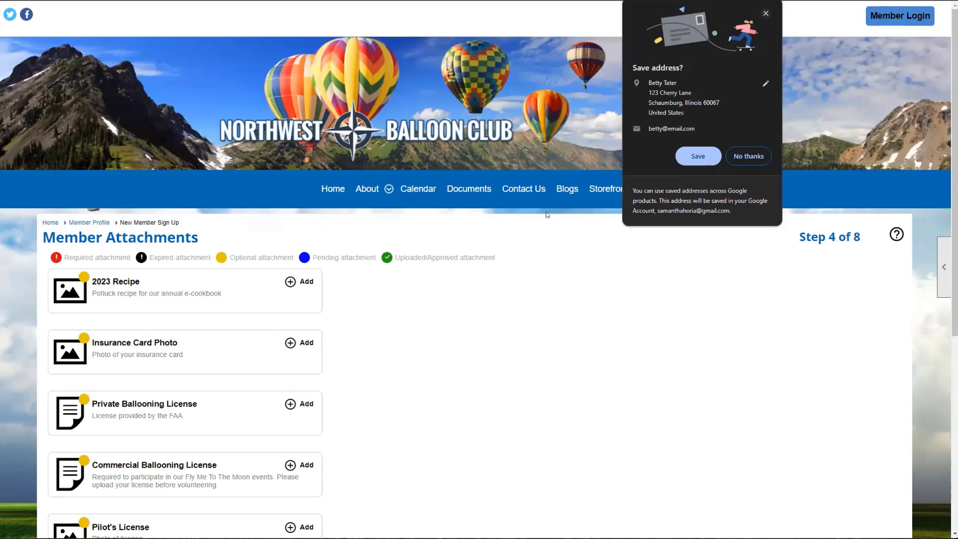
# Dismiss the save-address prompt and begin adding a document to the Important - Safety License attachment
pyautogui.click(439, 328)
pyautogui.scroll(-5, 439, 327)
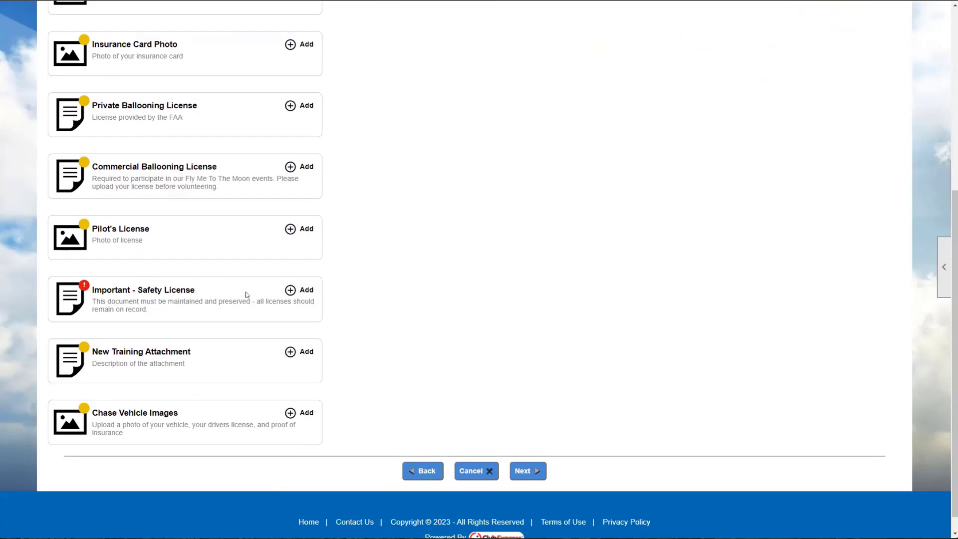
pyautogui.scroll(4, 395, 285)
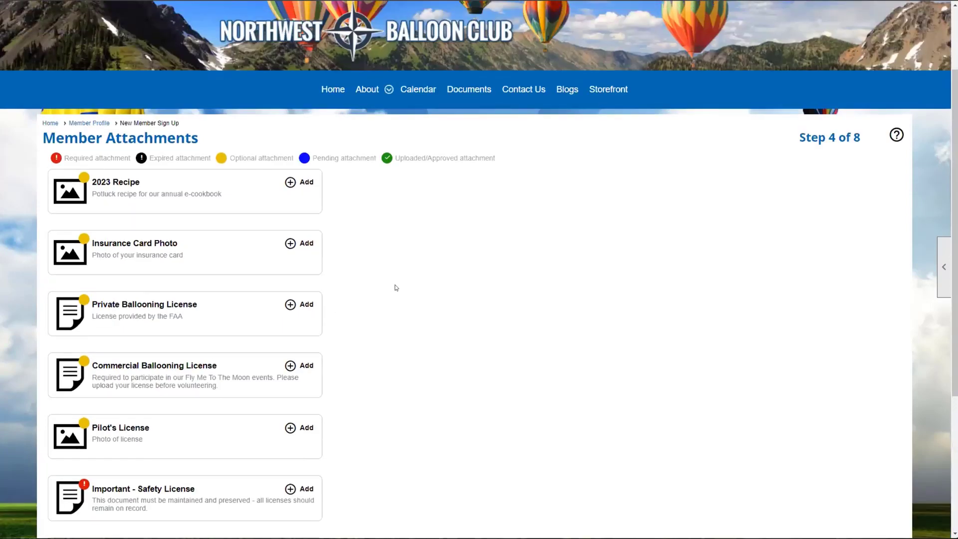
pyautogui.scroll(-4, 396, 287)
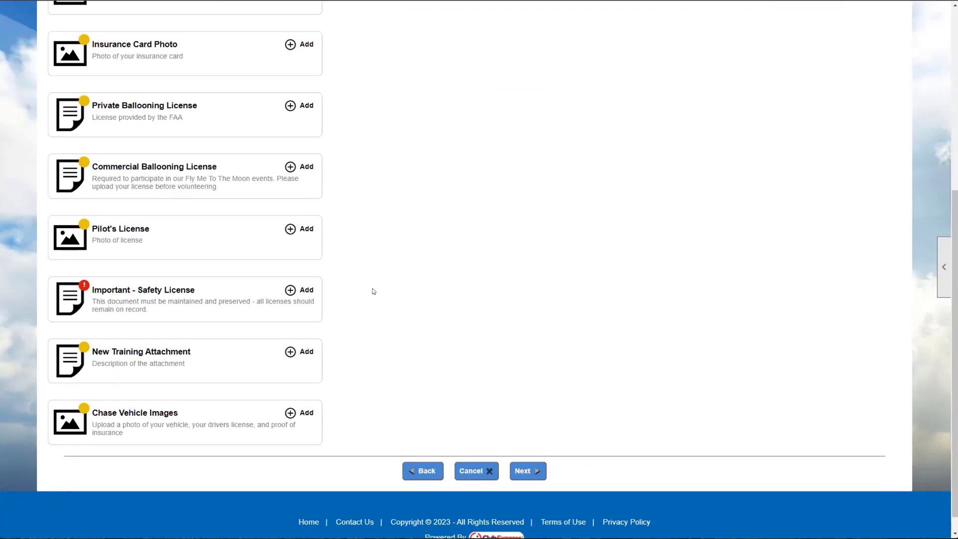
pyautogui.click(299, 290)
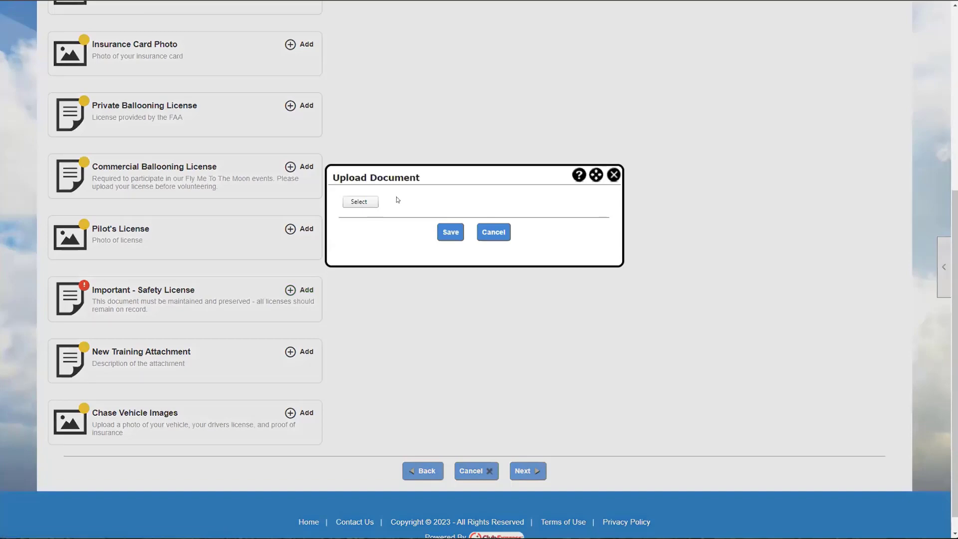
# Choose Collectibles.pdf as the file for the Important - Safety License upload
pyautogui.click(360, 201)
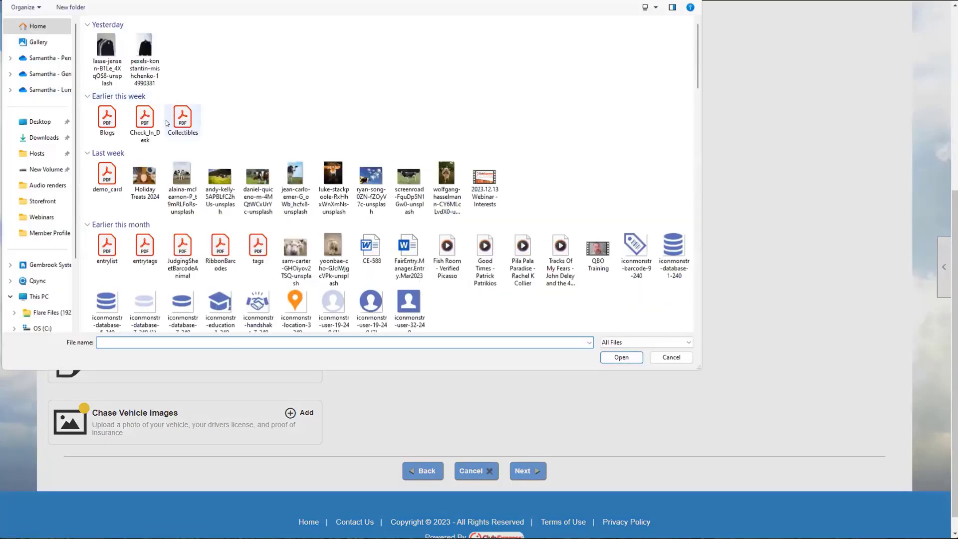
pyautogui.click(174, 127)
pyautogui.press('Return')
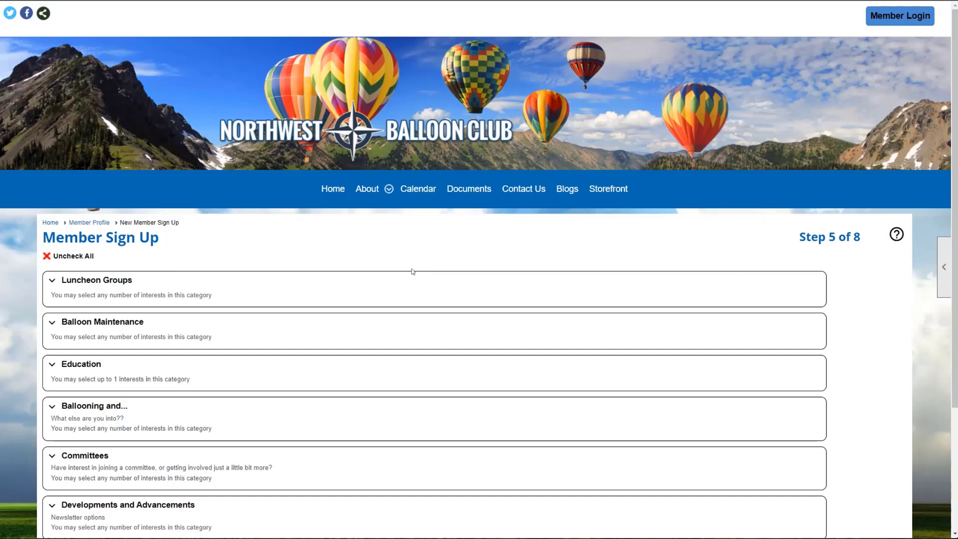
# Leave the sign-up, log in as administrator and dismiss the pending-payment notice
pyautogui.click(903, 17)
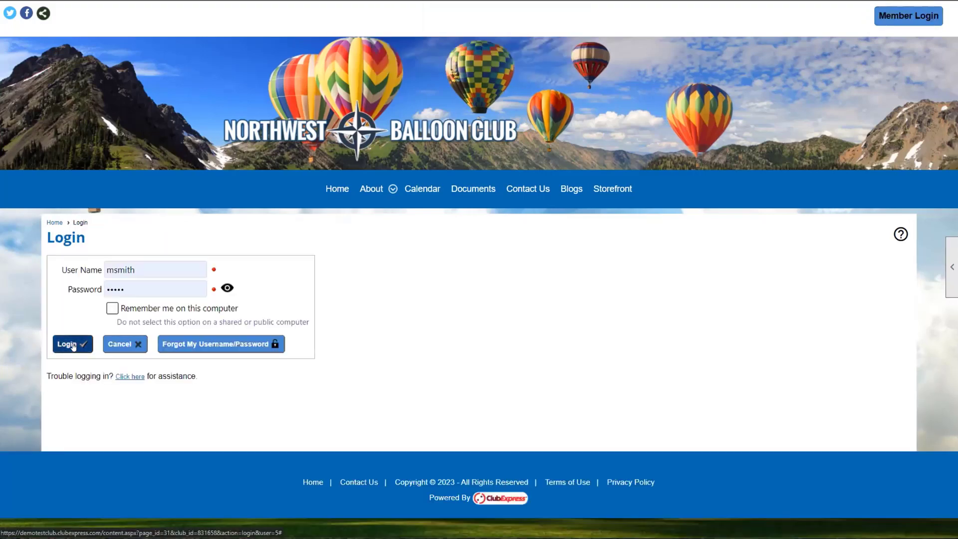
pyautogui.click(74, 344)
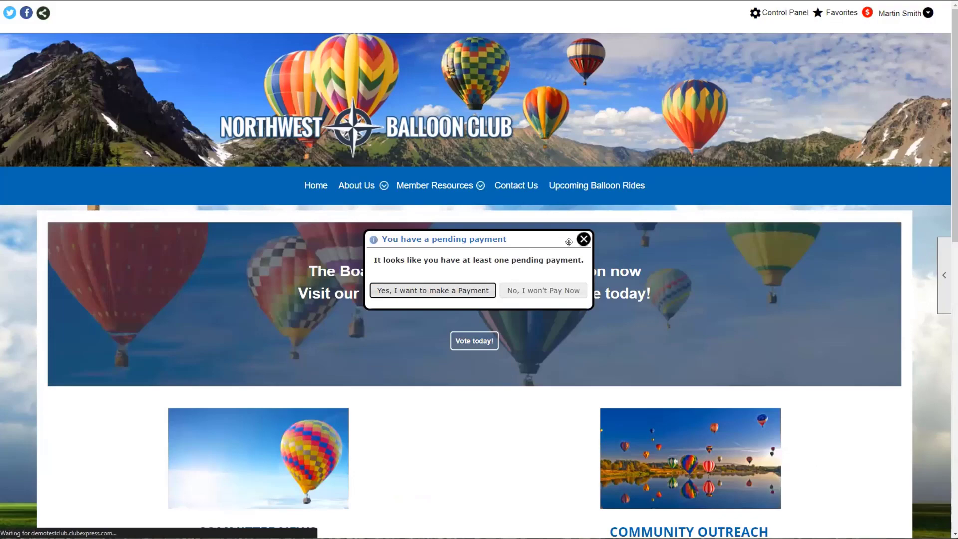
pyautogui.click(582, 241)
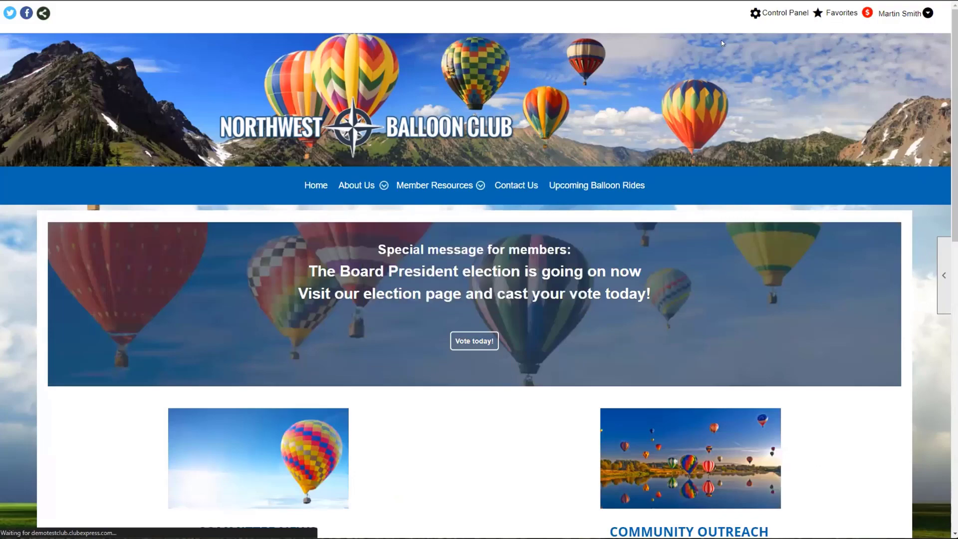
# Show the Website administration options in the Control Panel
pyautogui.click(786, 13)
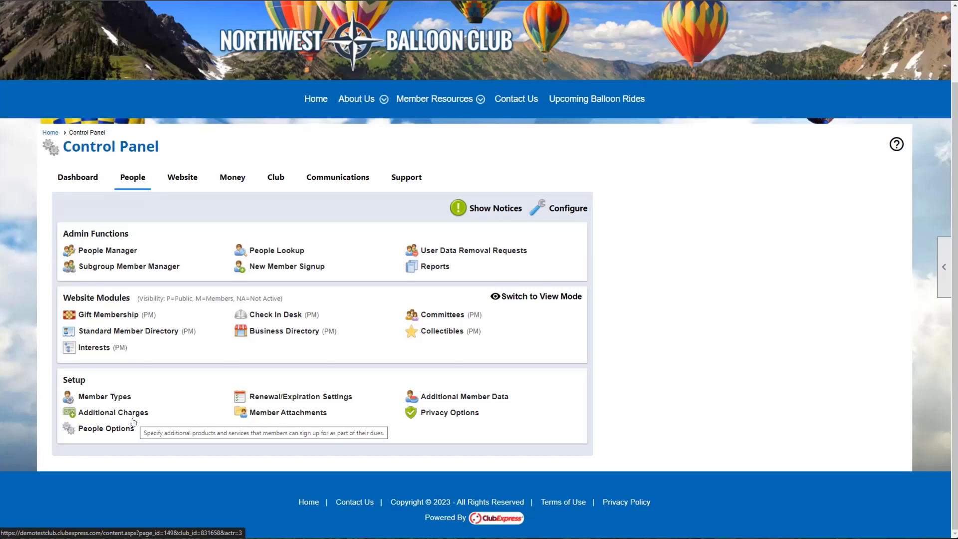
pyautogui.scroll(2, 133, 421)
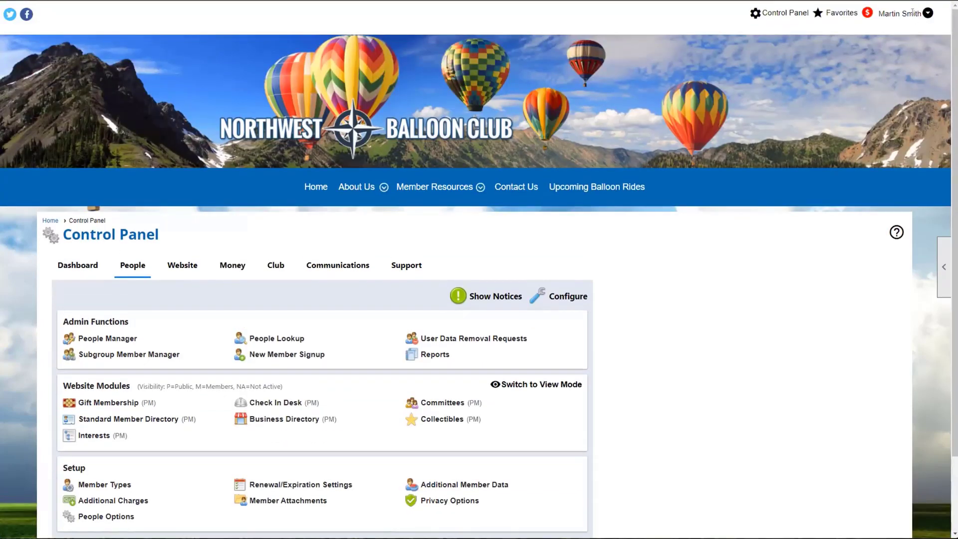
pyautogui.click(912, 12)
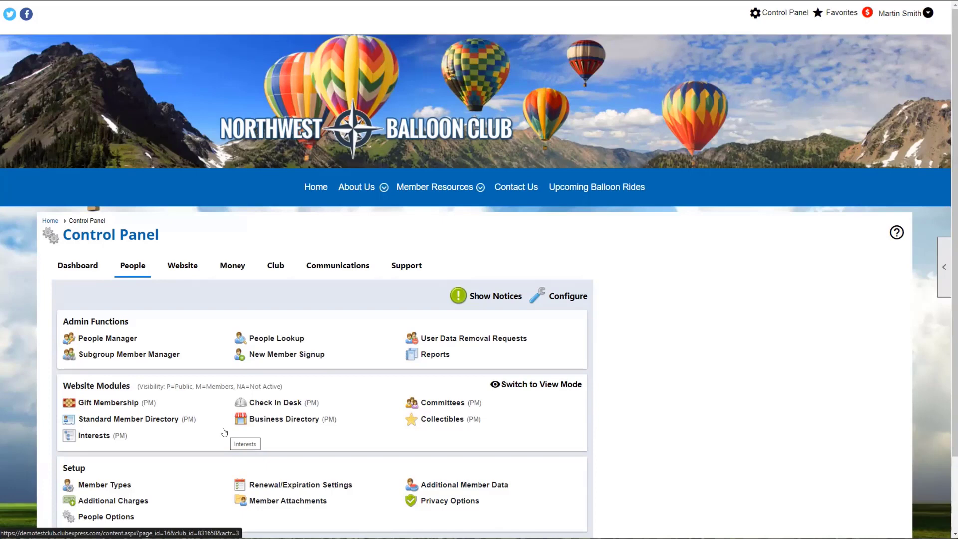
pyautogui.click(180, 272)
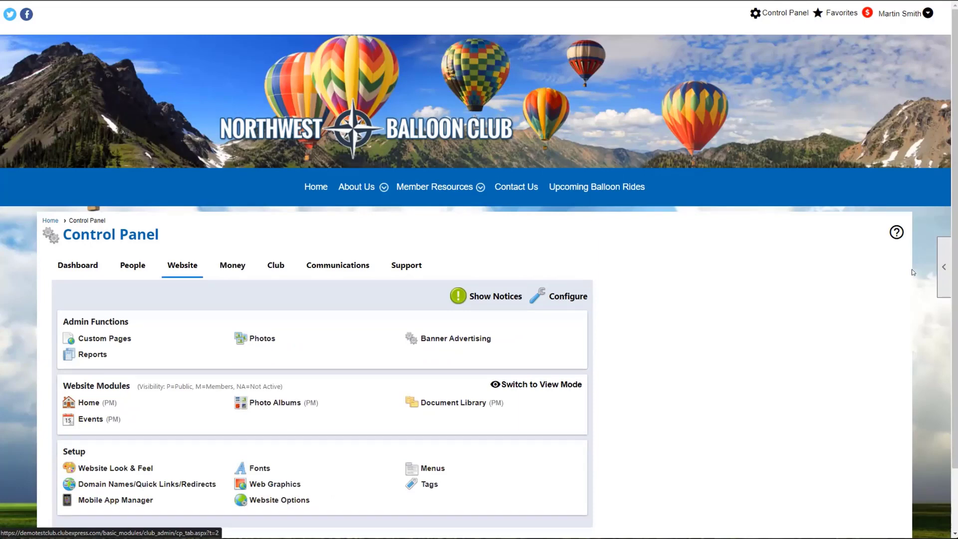
# Open Events under Website Modules and show the Events Manager's Configure menu
pyautogui.click(89, 423)
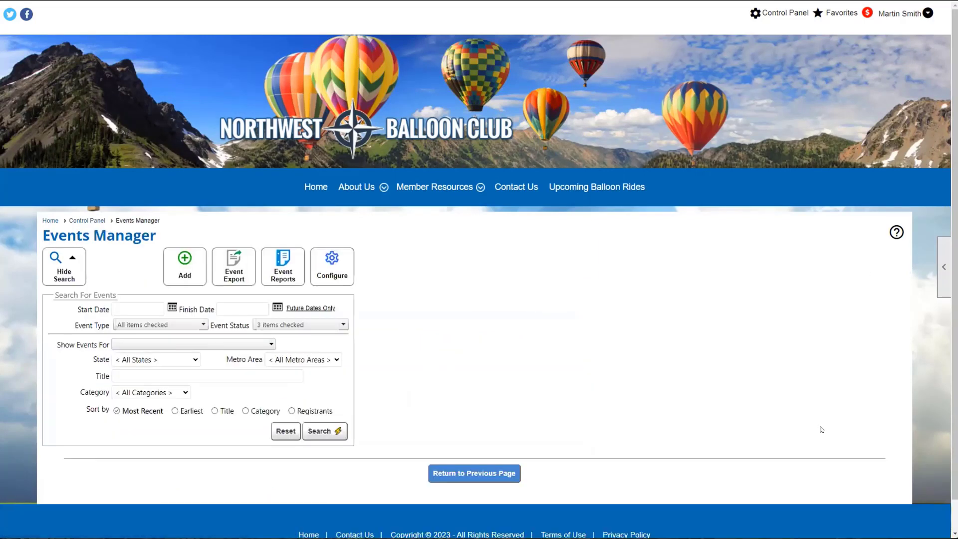
pyautogui.click(337, 272)
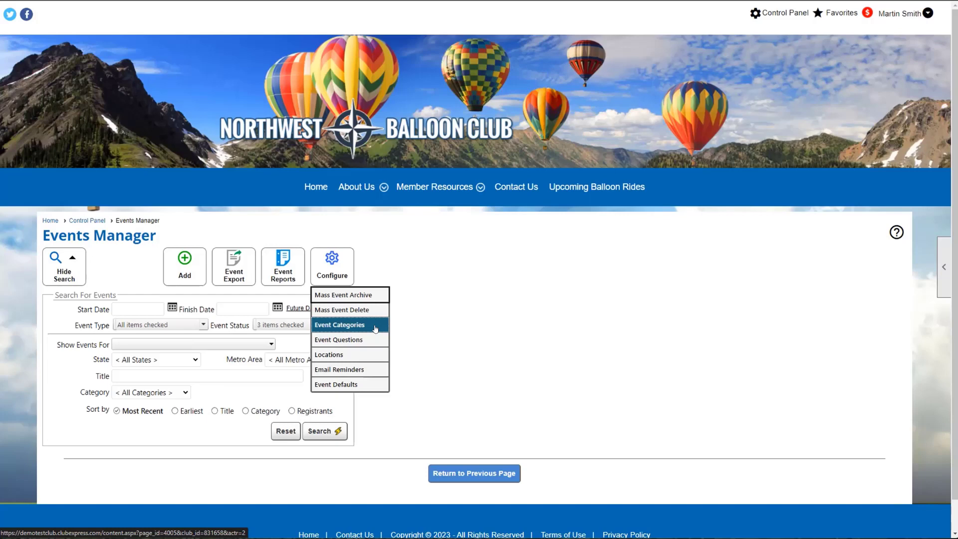
# Check that Testing Attachments links Insurance Card Photo and Private Ballooning License, then return to Event Categories
pyautogui.click(375, 329)
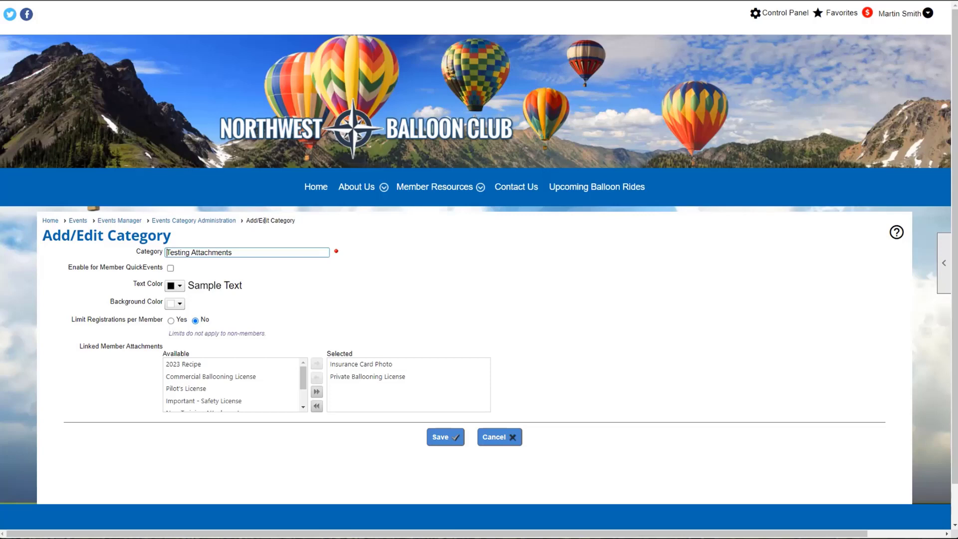
pyautogui.click(231, 220)
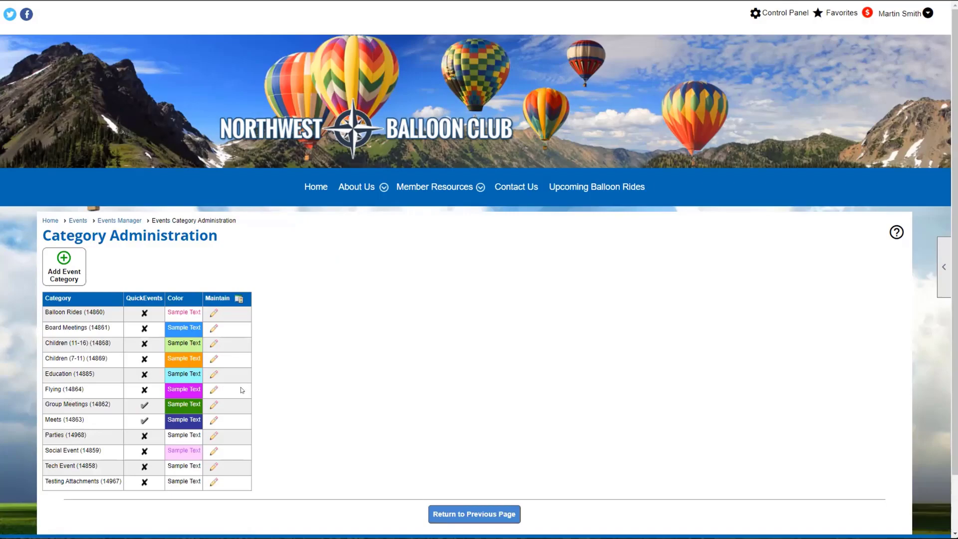
# Link Insurance Card Photo, Private and Commercial Ballooning License to the Flying category and save it
pyautogui.click(214, 390)
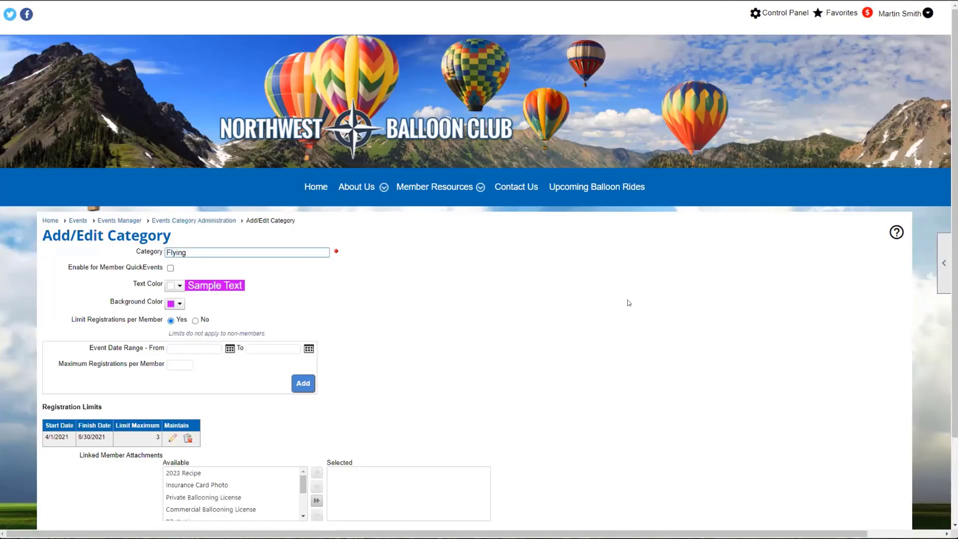
pyautogui.scroll(-2, 615, 280)
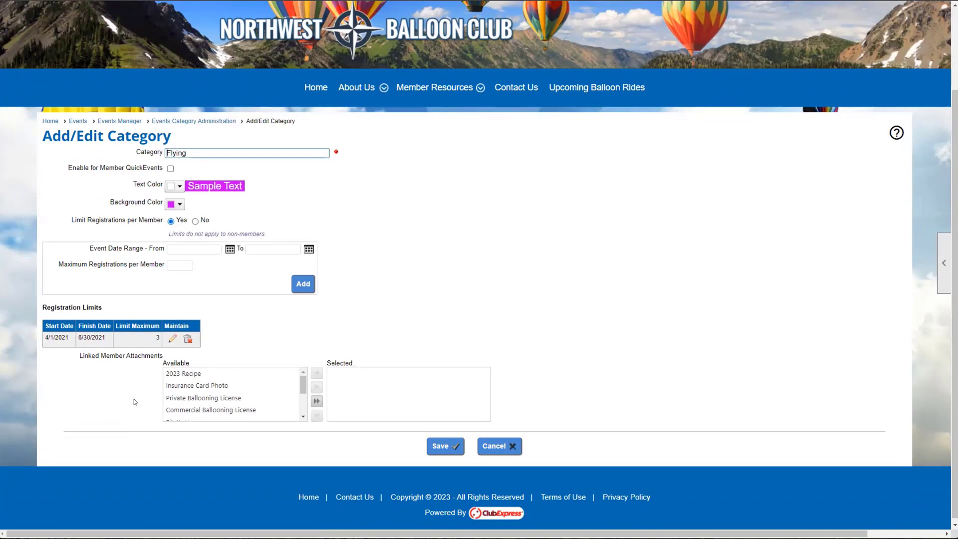
pyautogui.doubleClick(197, 385)
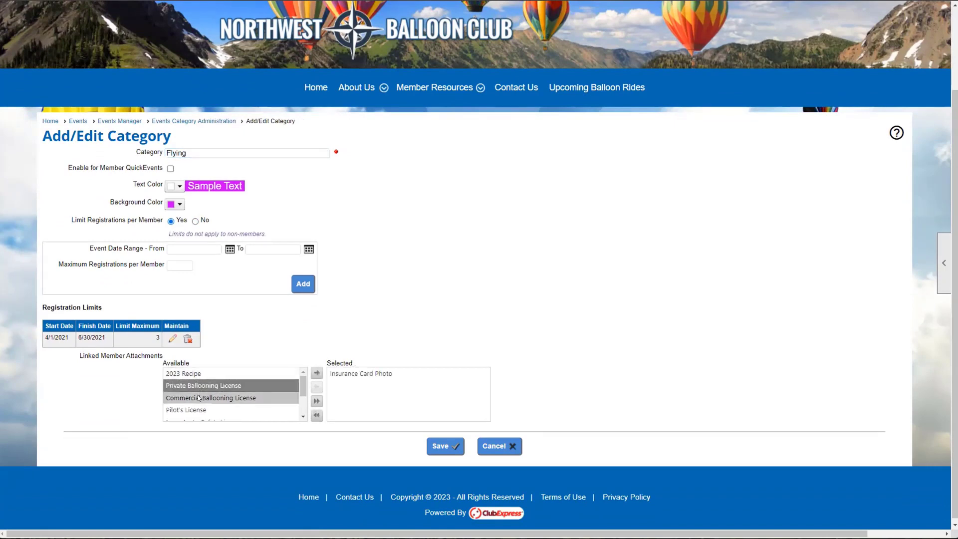
pyautogui.doubleClick(199, 388)
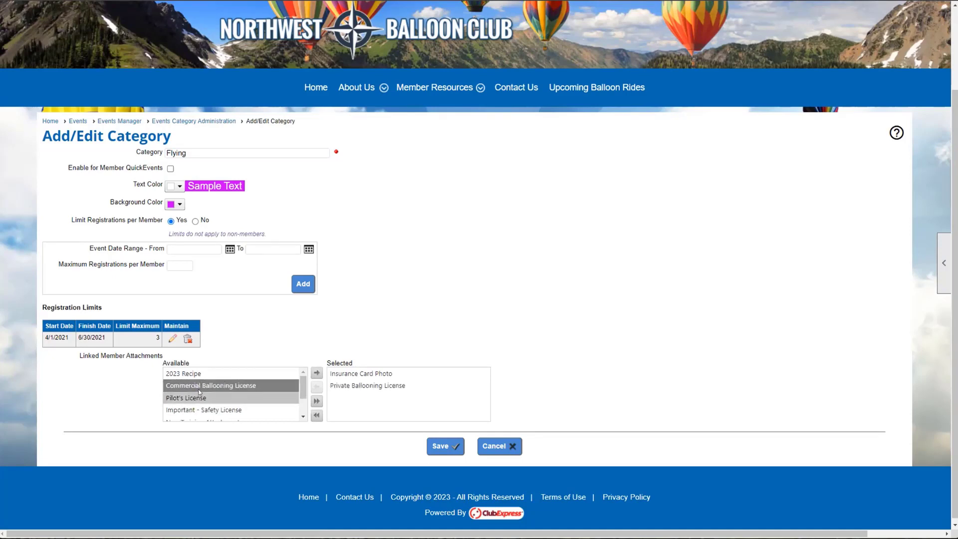
pyautogui.doubleClick(198, 387)
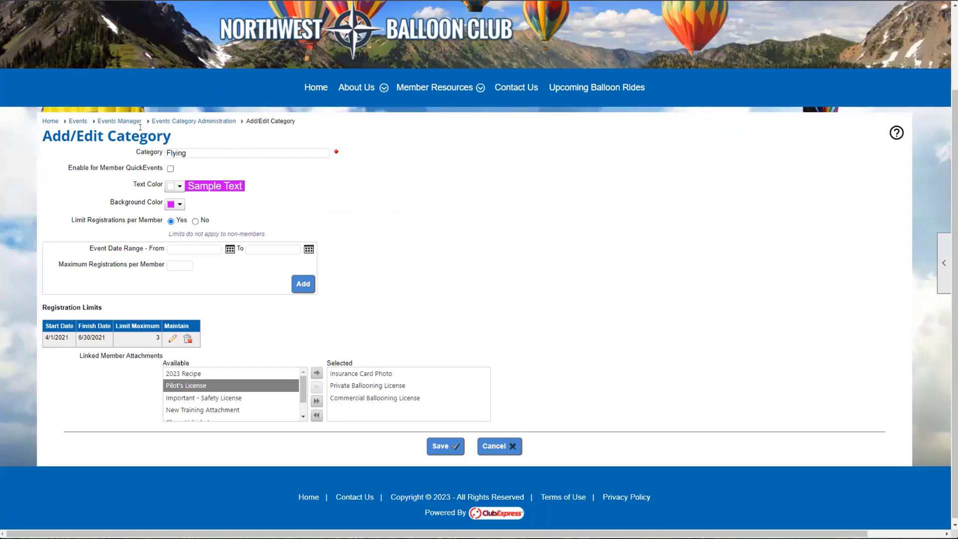
pyautogui.click(439, 445)
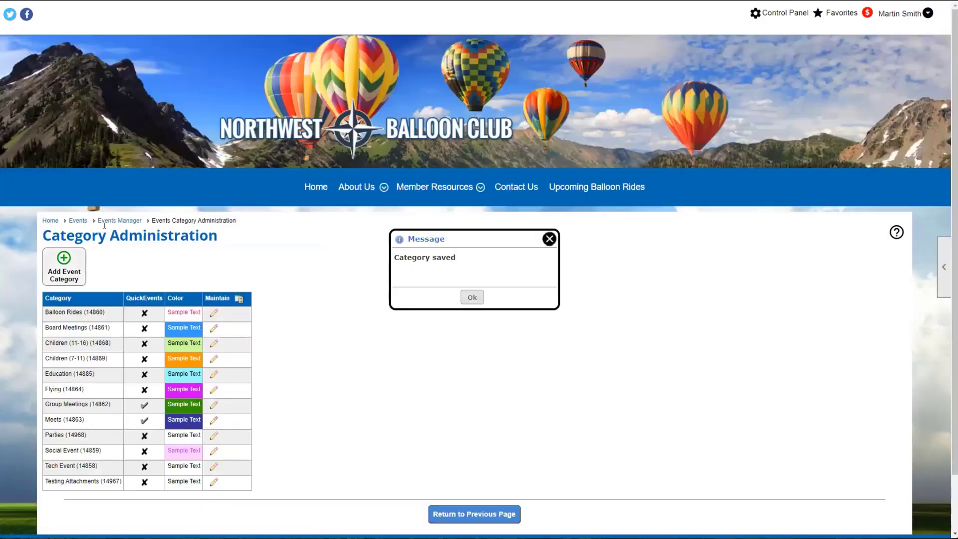
pyautogui.click(199, 238)
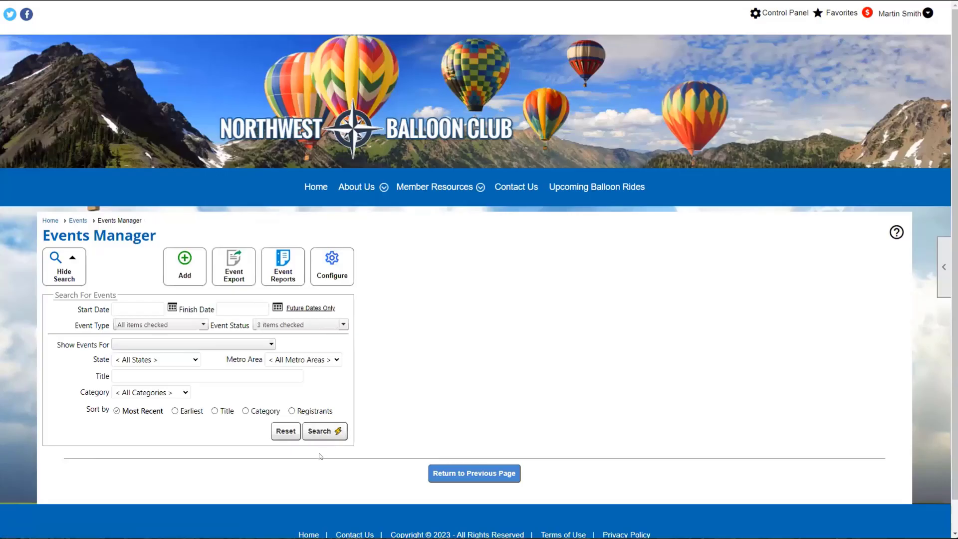
# Edit the Event Testing Member Attachments event and highlight its Testing Attachments category
pyautogui.scroll(-5, 445, 352)
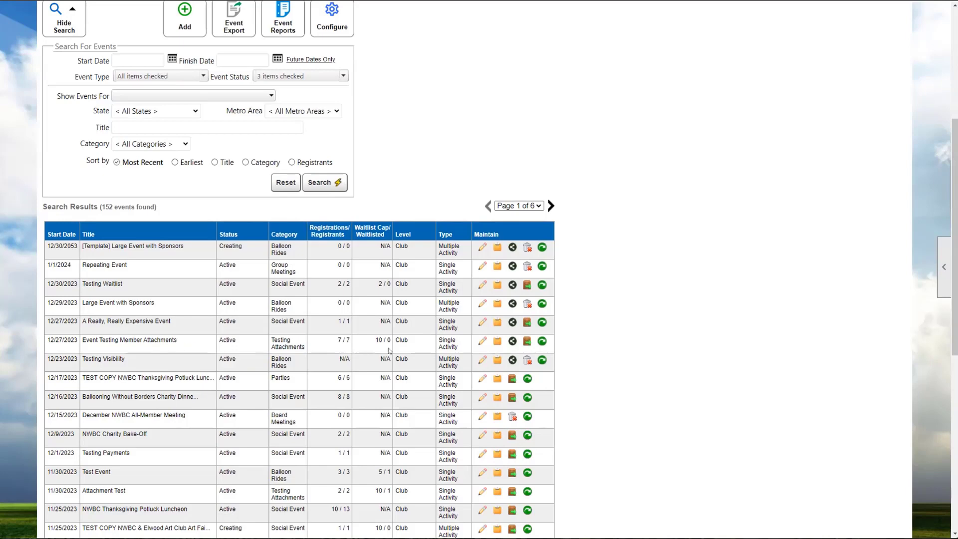
pyautogui.click(479, 342)
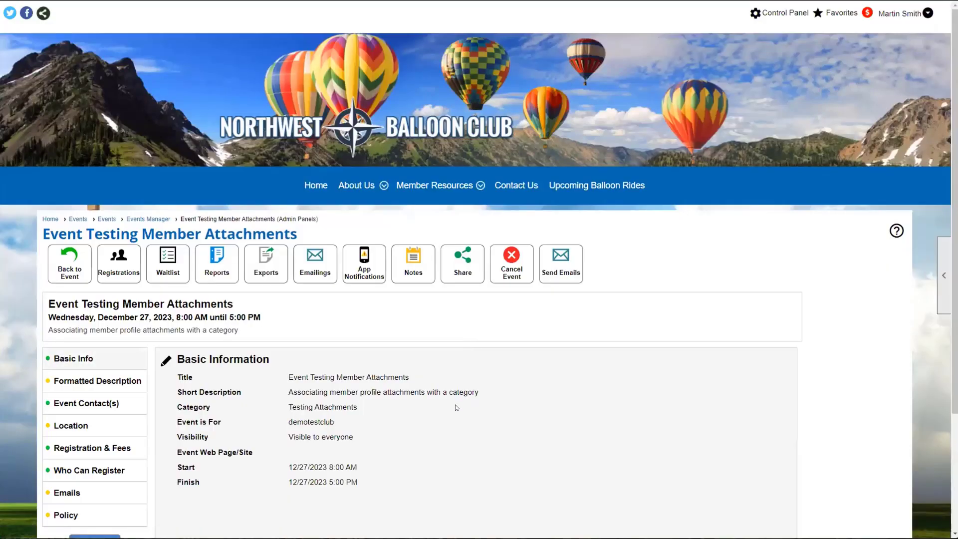
pyautogui.scroll(-1, 262, 417)
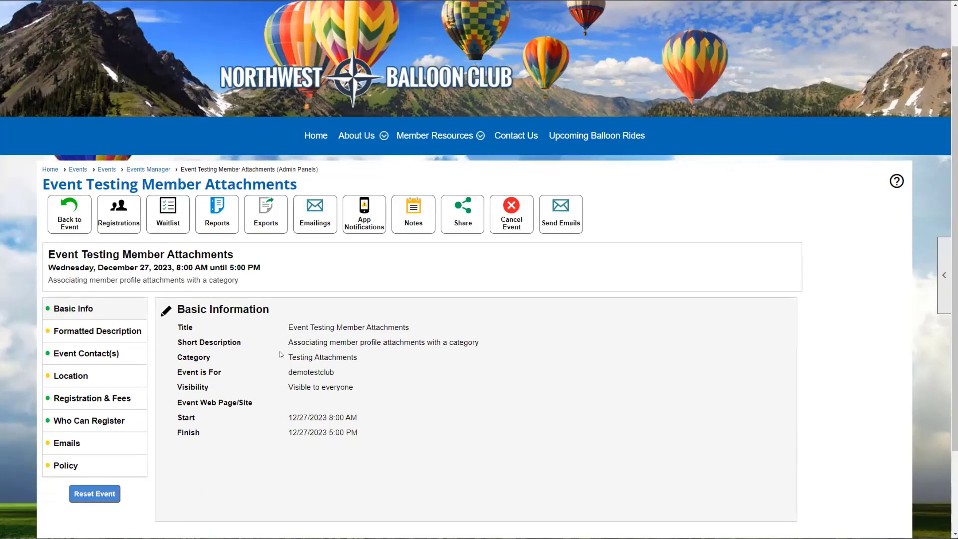
pyautogui.moveTo(281, 355); pyautogui.dragTo(399, 357)
pyautogui.click(400, 357)
# Open the event's Registrations and view the third registrant's pending Insurance Card Photo attachment
pyautogui.click(139, 213)
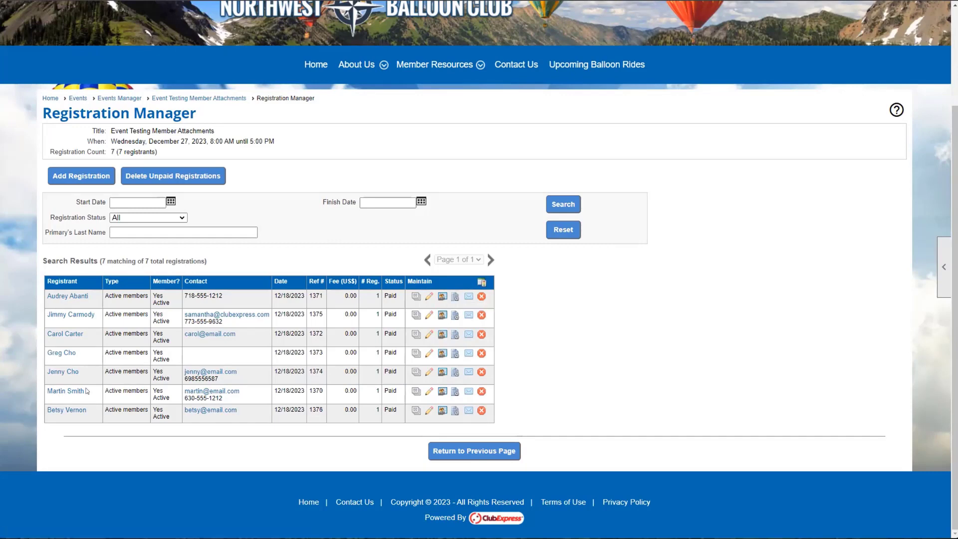
pyautogui.click(452, 337)
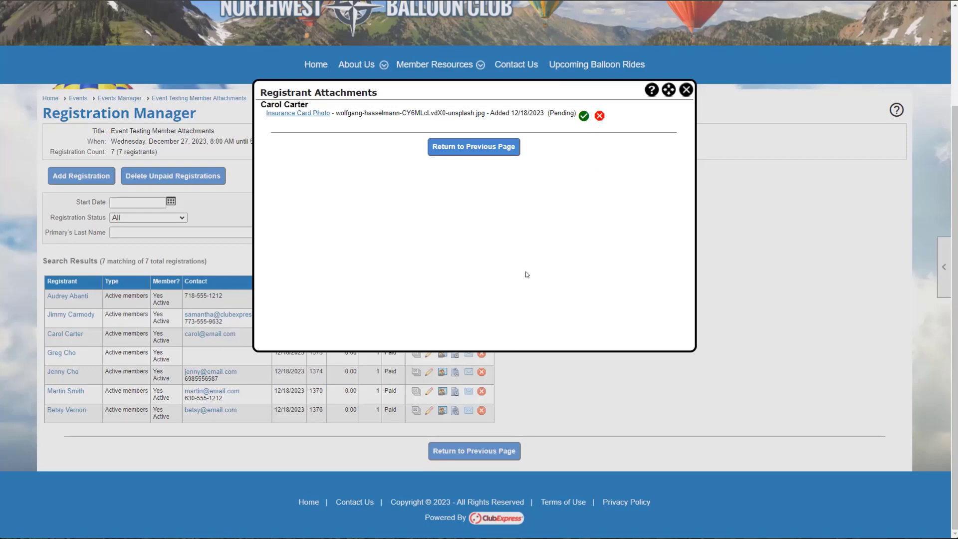
# Approve the Insurance Card Photo until 6/20/2024 and return to the registrations list
pyautogui.click(584, 116)
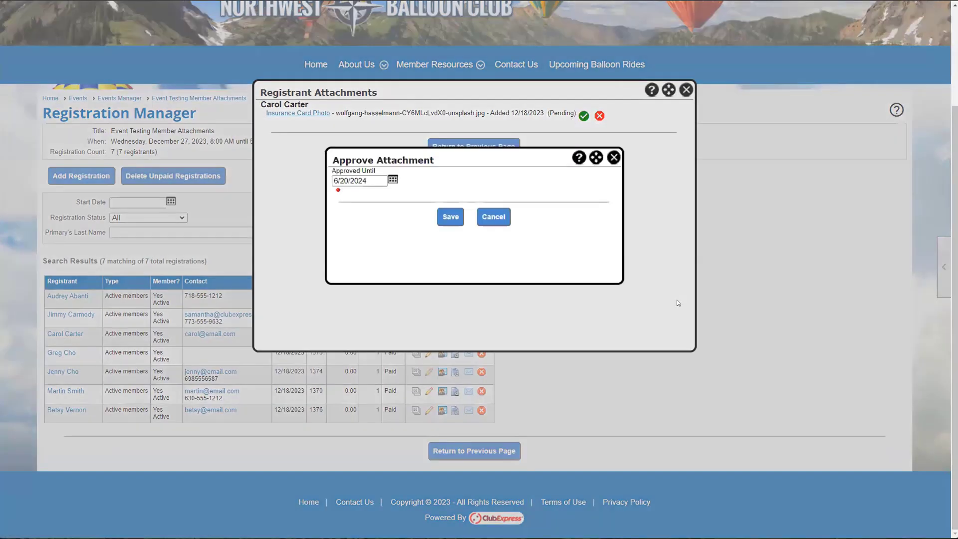
pyautogui.click(450, 216)
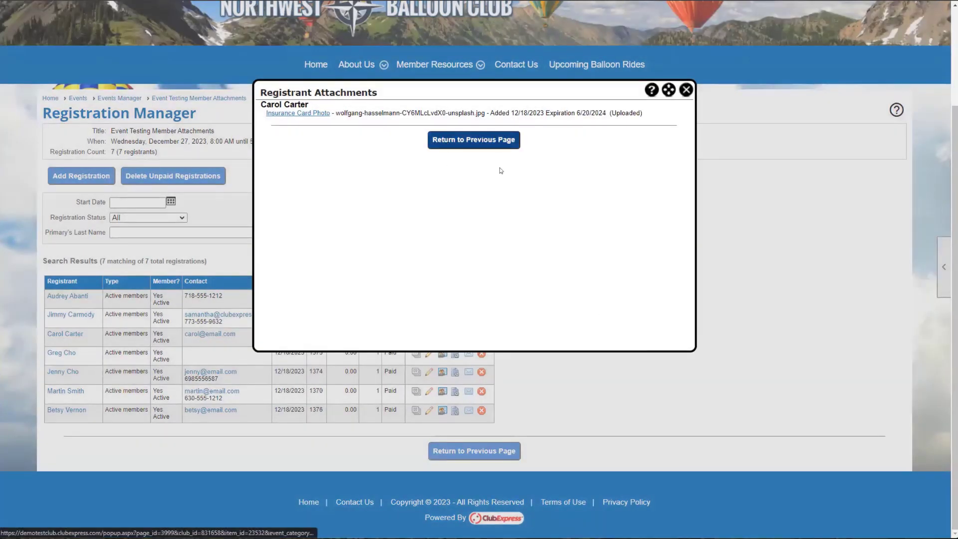
pyautogui.click(474, 140)
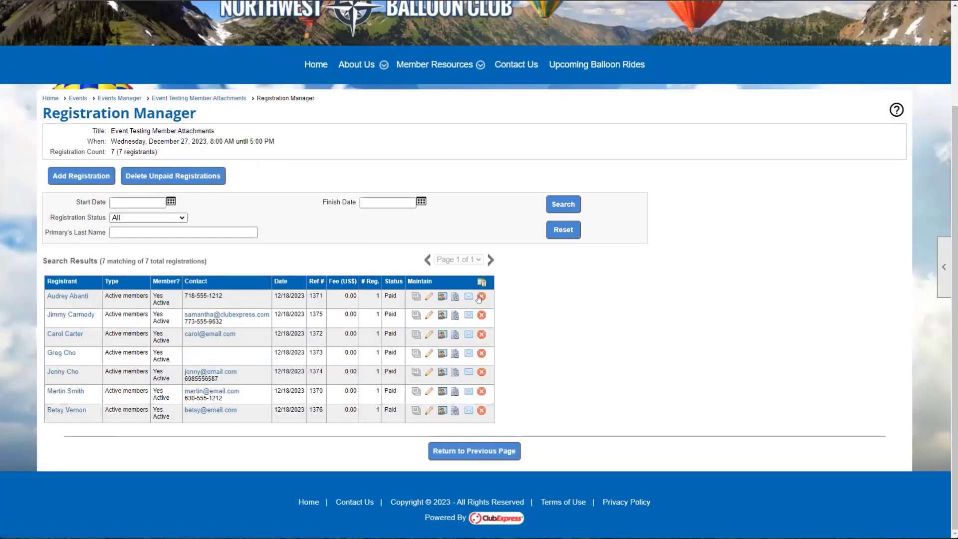
# Confirm the last registrant has no attachments
pyautogui.click(453, 410)
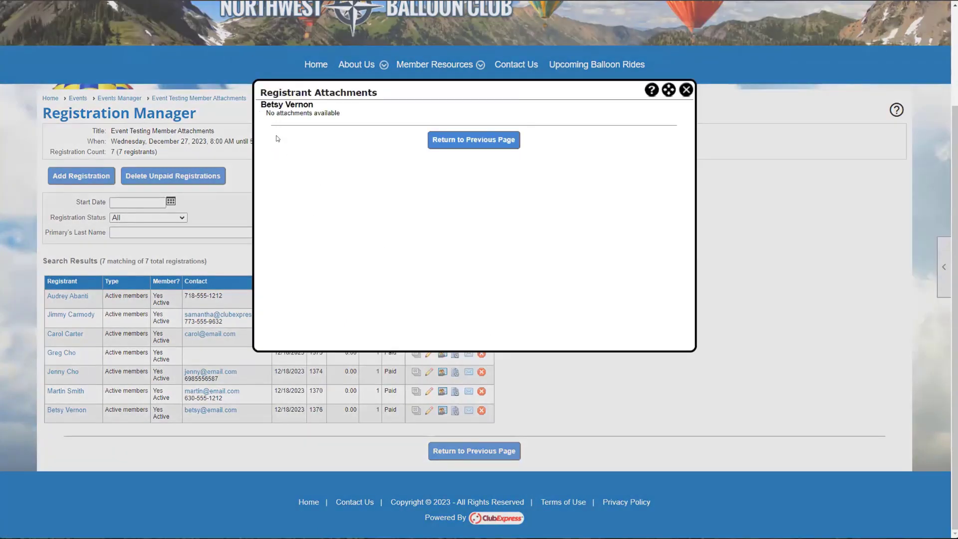
pyautogui.click(685, 90)
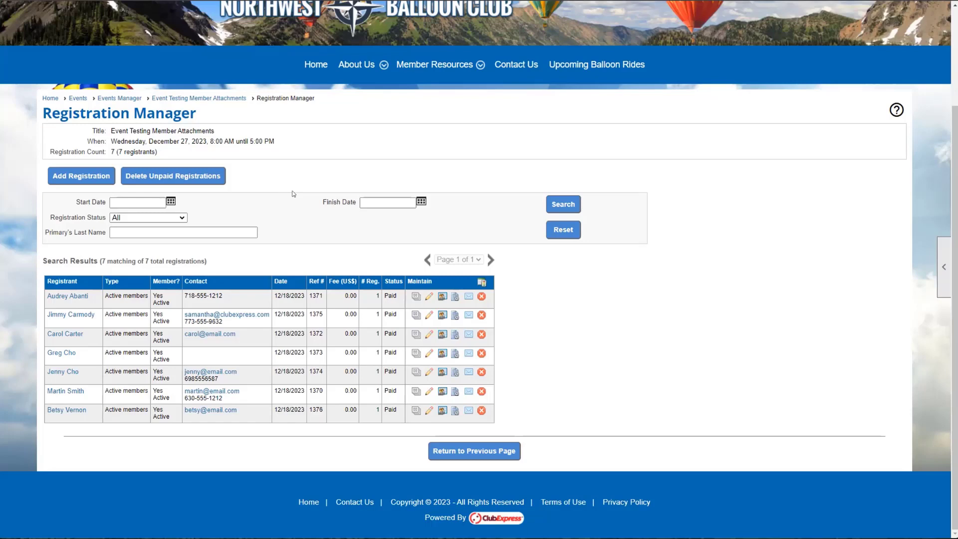
pyautogui.scroll(3, 781, 205)
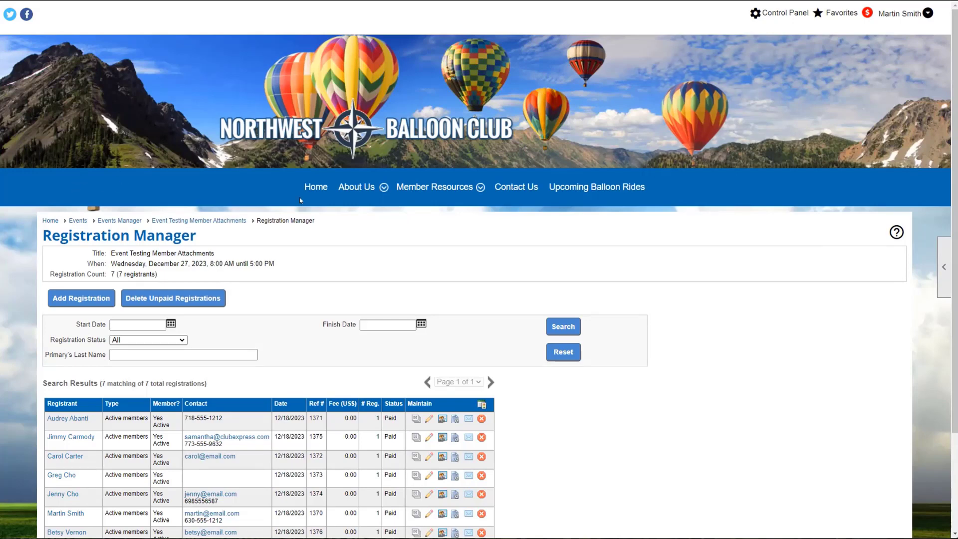
# Open People Options from the People tab of the Control Panel
pyautogui.click(778, 13)
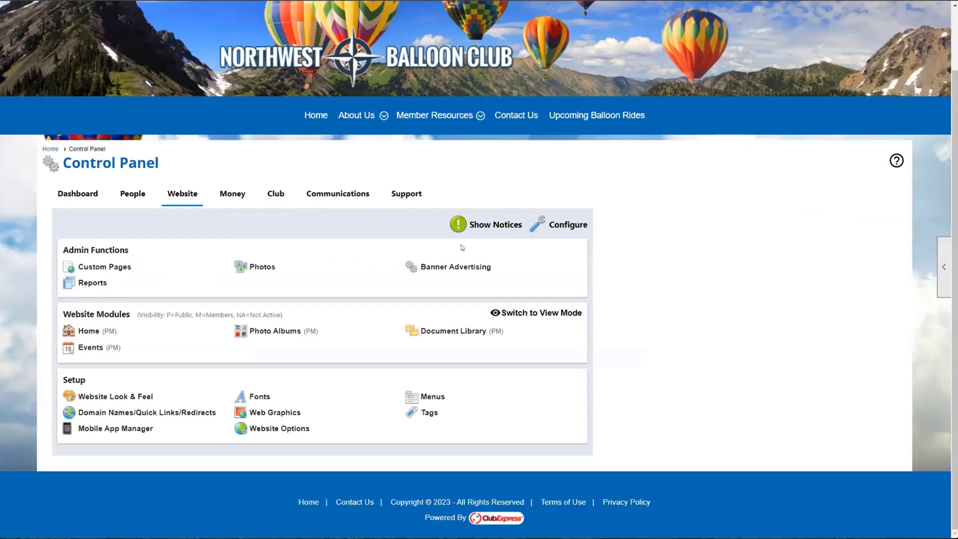
pyautogui.click(135, 193)
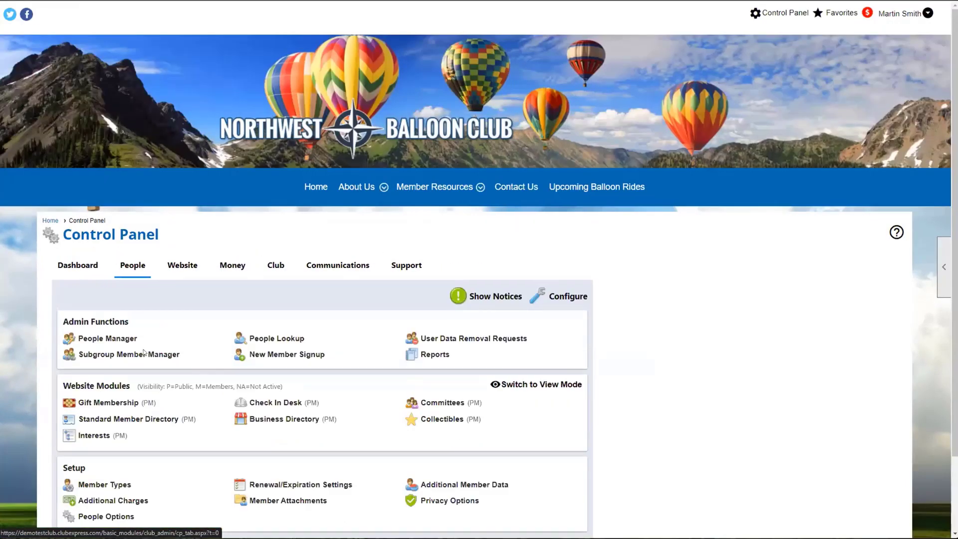
pyautogui.click(122, 474)
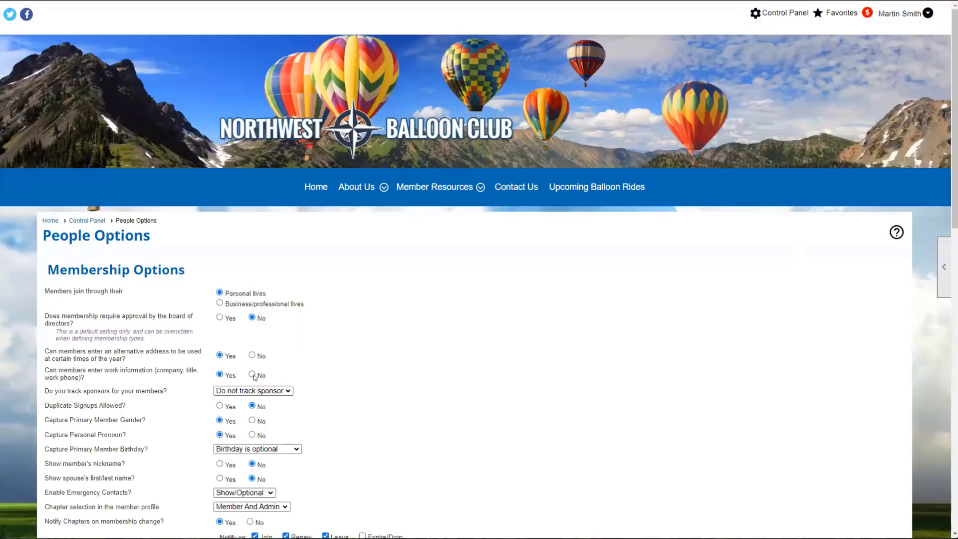
pyautogui.scroll(-8, 254, 378)
pyautogui.scroll(-7, 254, 377)
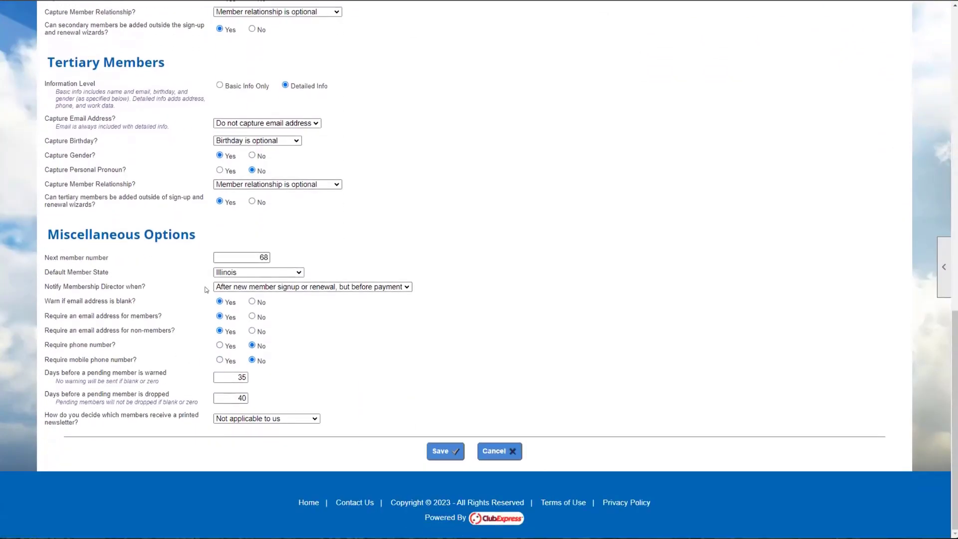
pyautogui.click(242, 288)
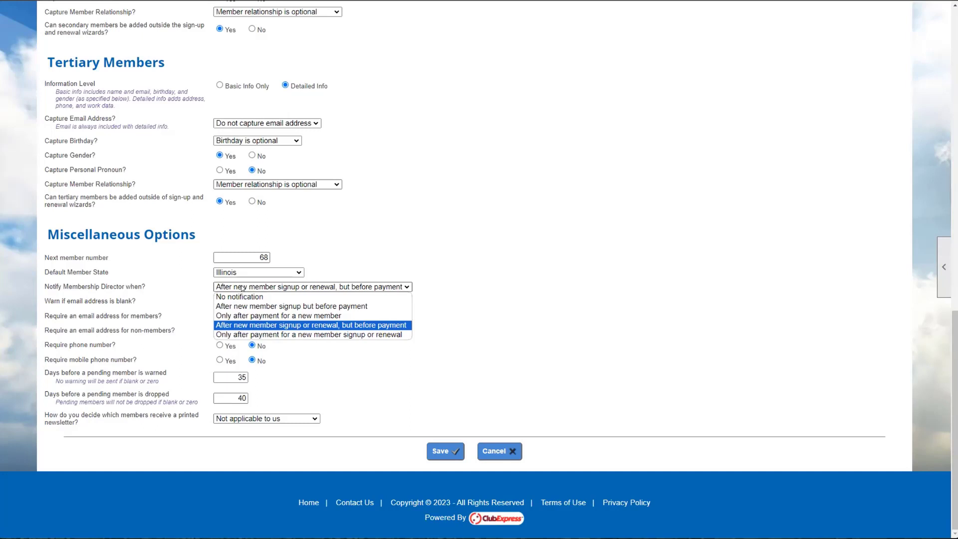
pyautogui.press('Down')
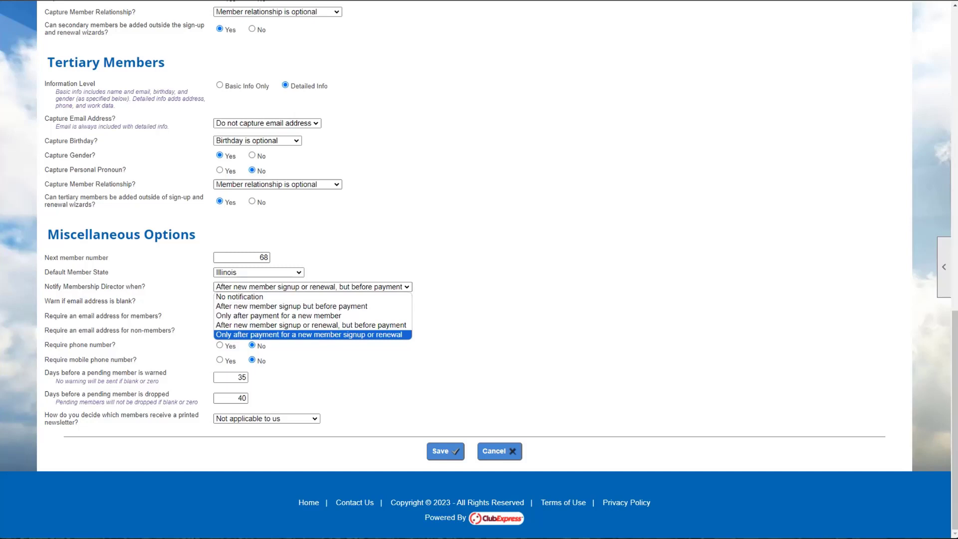
pyautogui.press('Escape')
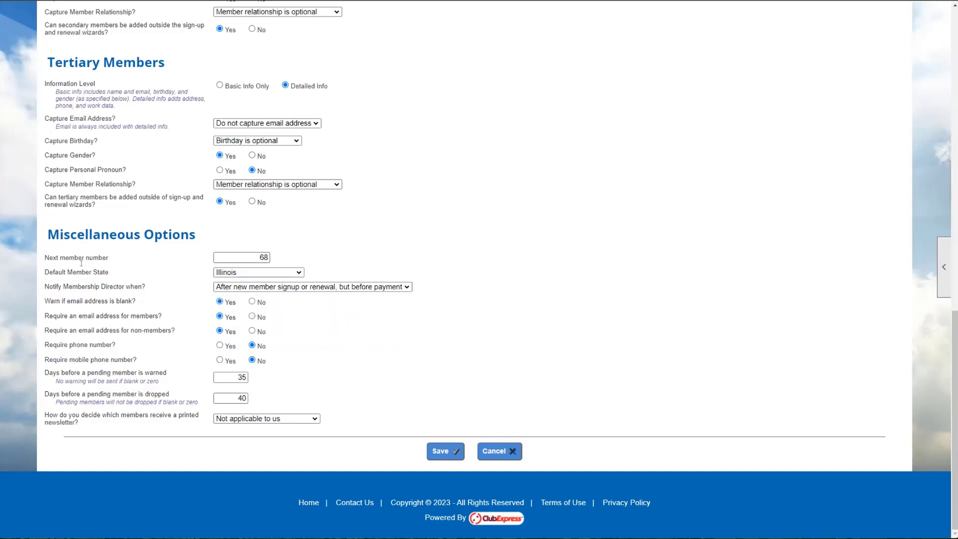